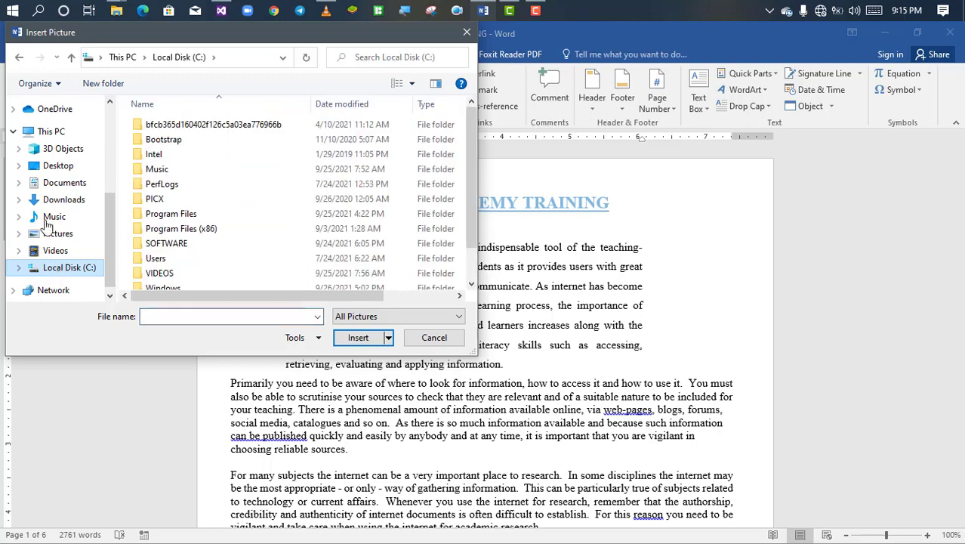
# - Insert the picture download (3) from Desktop > SCH MGT SYSTEM > pictures at the start of the first paragraph and delete it again
pyautogui.click(55, 167)
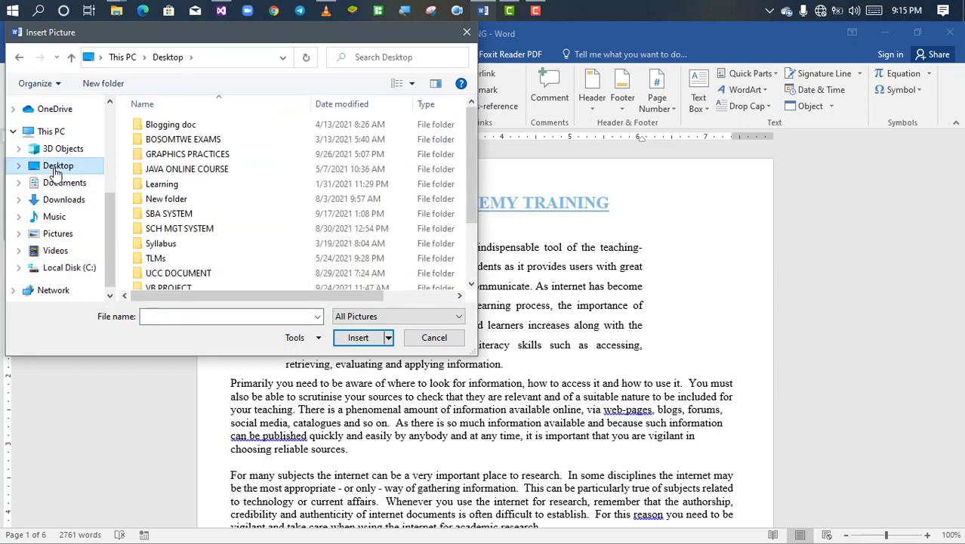
pyautogui.doubleClick(180, 228)
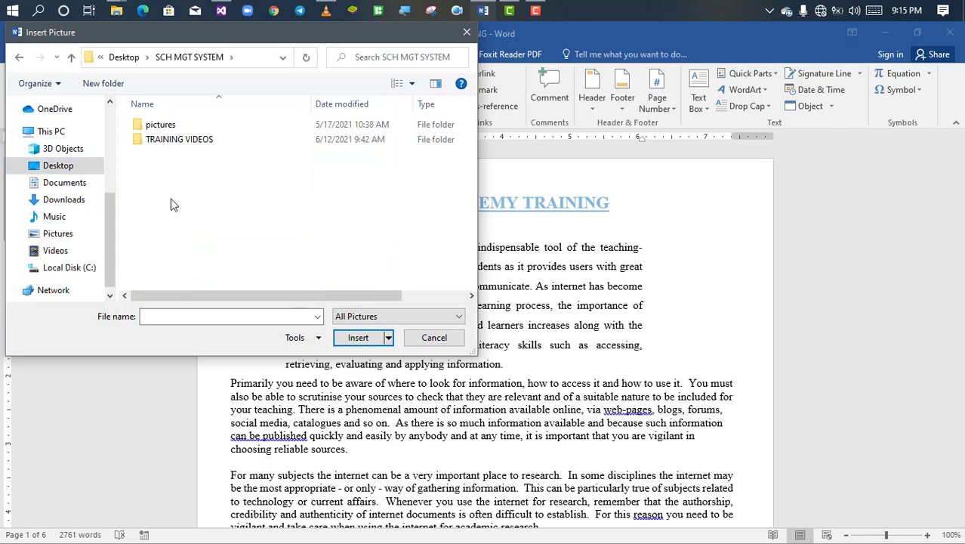
pyautogui.doubleClick(168, 125)
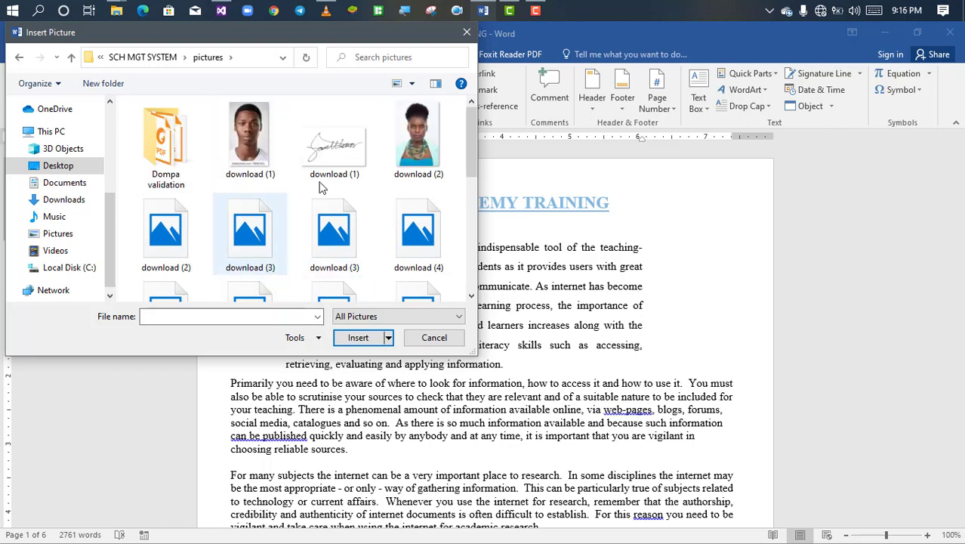
pyautogui.doubleClick(247, 231)
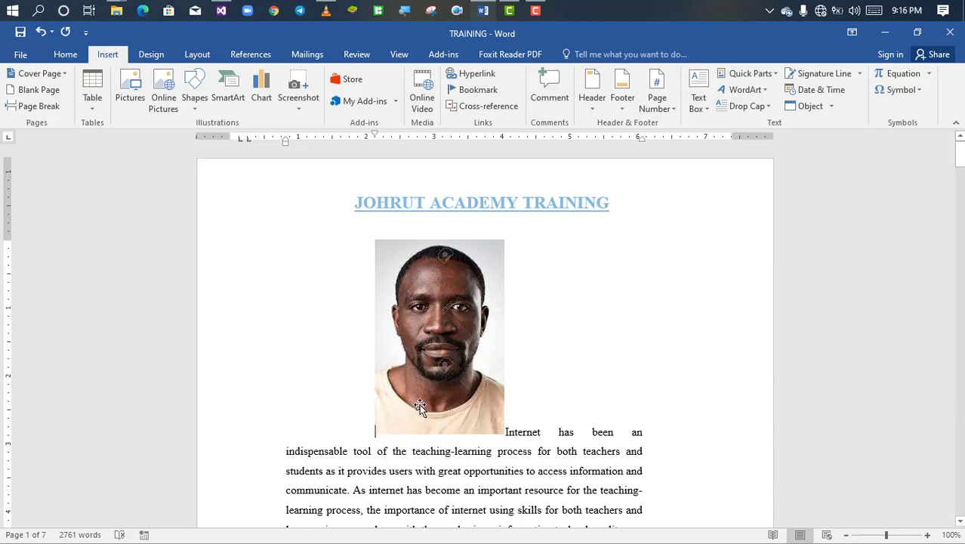
pyautogui.click(431, 365)
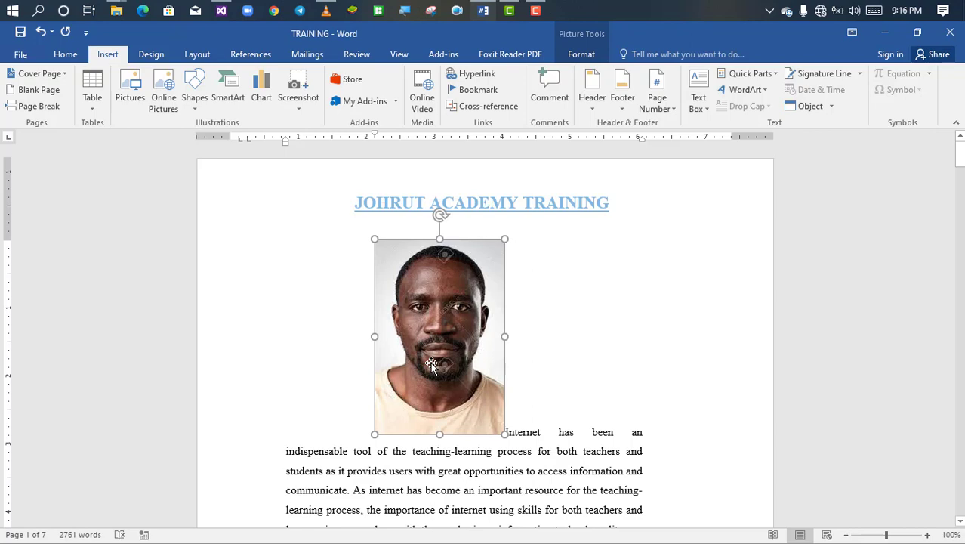
pyautogui.press('Delete')
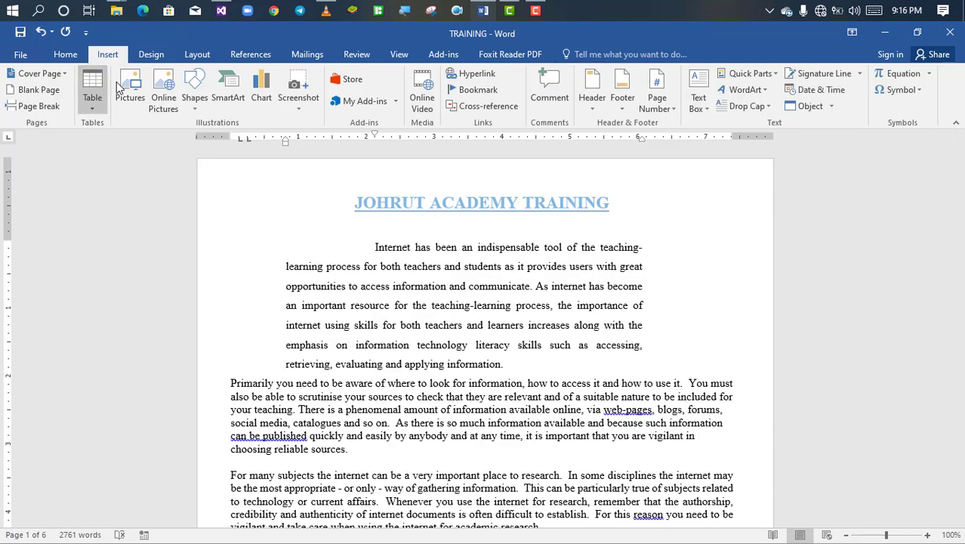
# - Insert the portrait picture download (1) from the pictures folder at the start of the first paragraph and delete it again
pyautogui.click(128, 88)
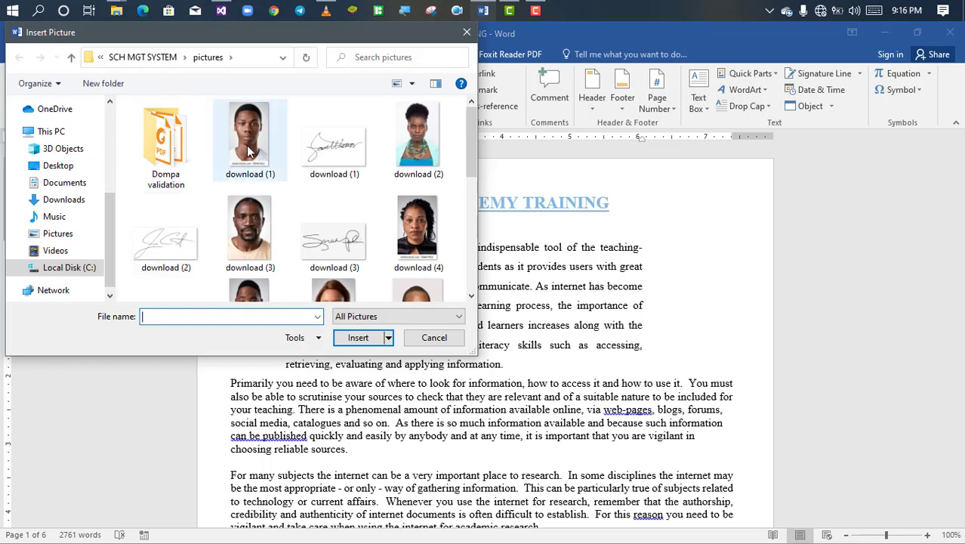
pyautogui.doubleClick(249, 151)
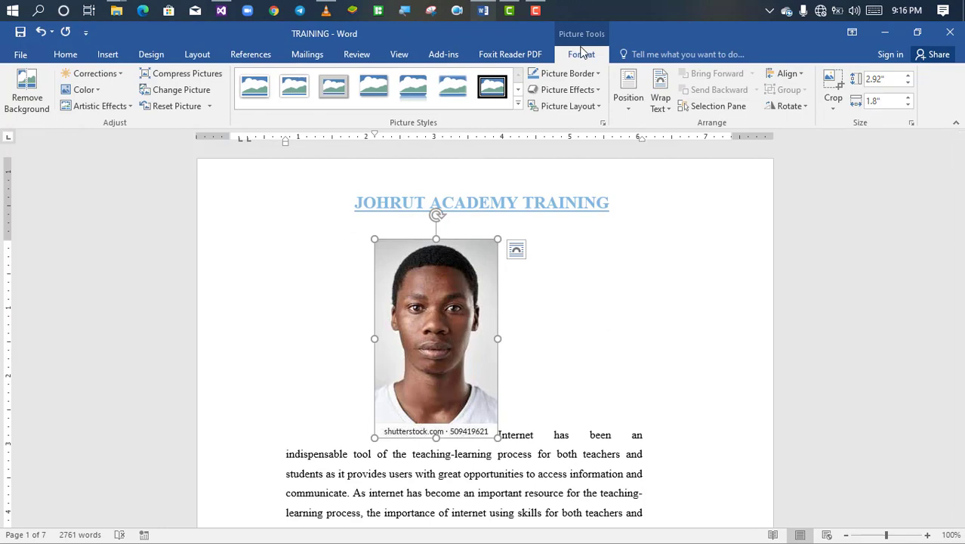
pyautogui.press('Delete')
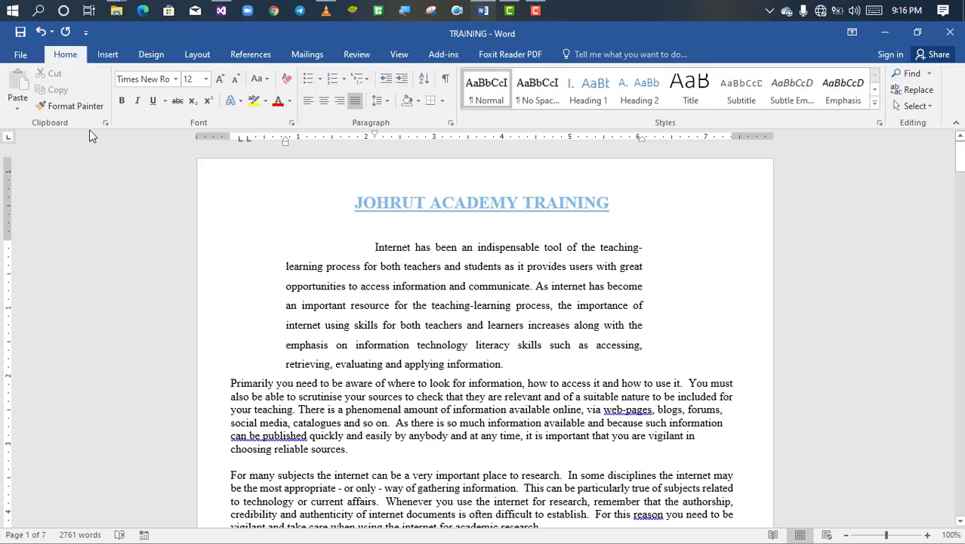
# - Insert the portrait picture download (2) from the pictures folder at the start of the first paragraph
pyautogui.click(108, 56)
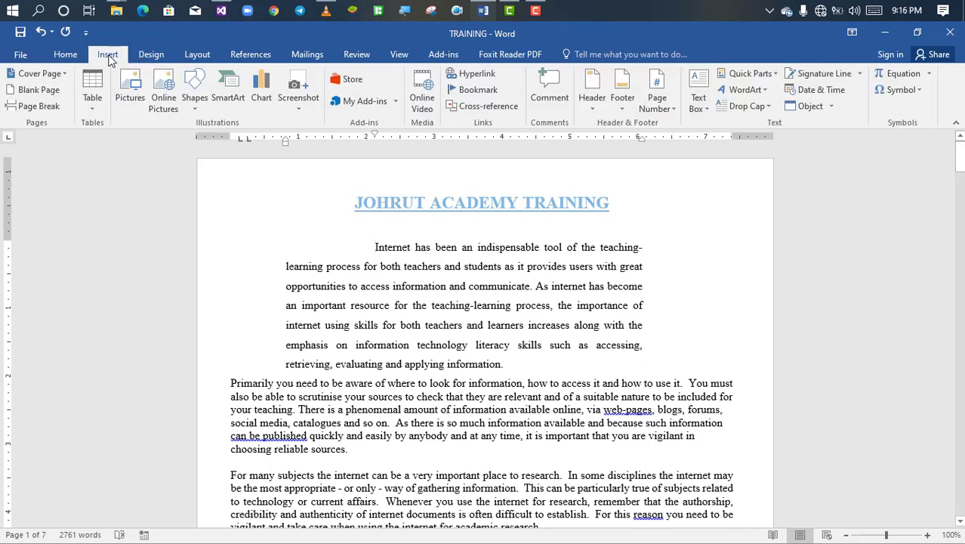
pyautogui.click(130, 101)
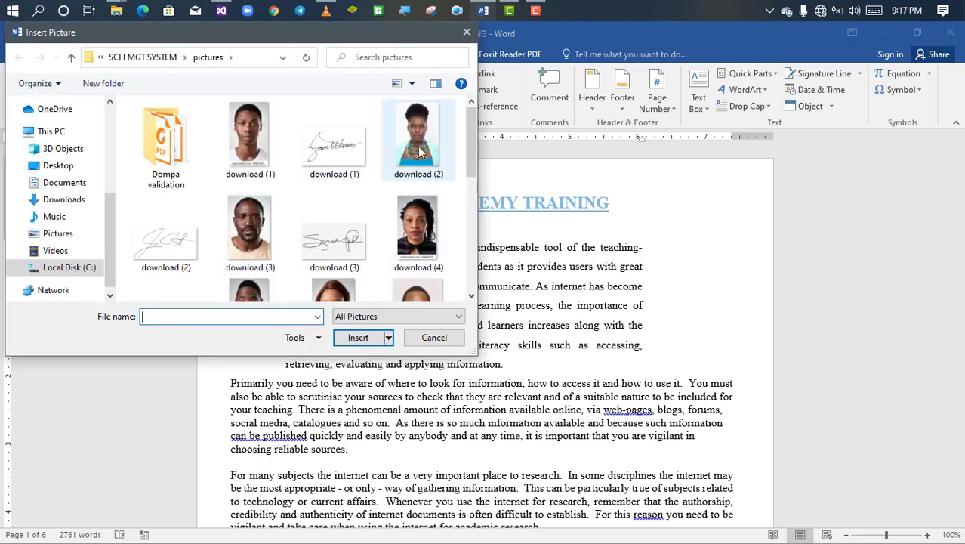
pyautogui.doubleClick(420, 150)
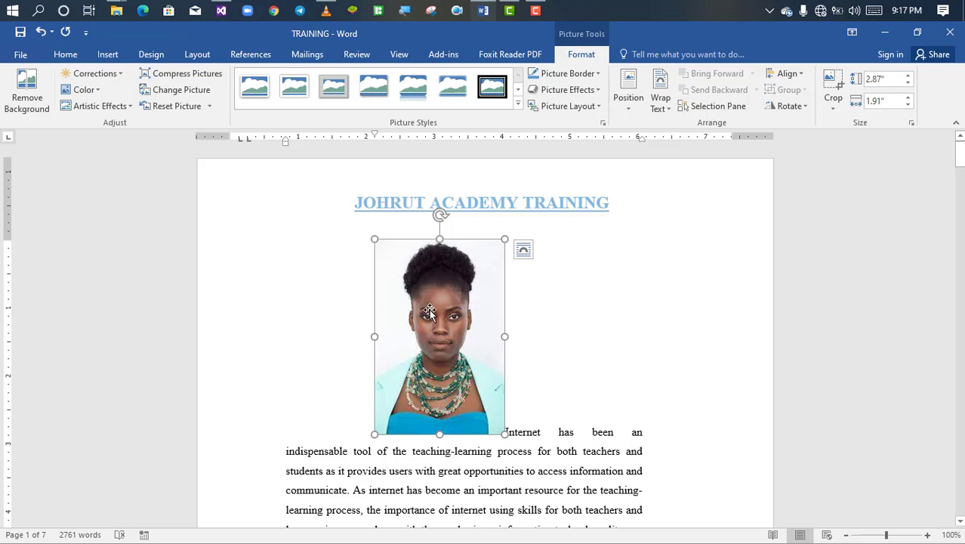
# - Move the portrait to just after "an important" in the first paragraph and widen it to about 2.4 inches
pyautogui.moveTo(428, 309)
pyautogui.mouseDown()
pyautogui.moveTo(463, 496)
pyautogui.moveTo(525, 493)
pyautogui.mouseUp()
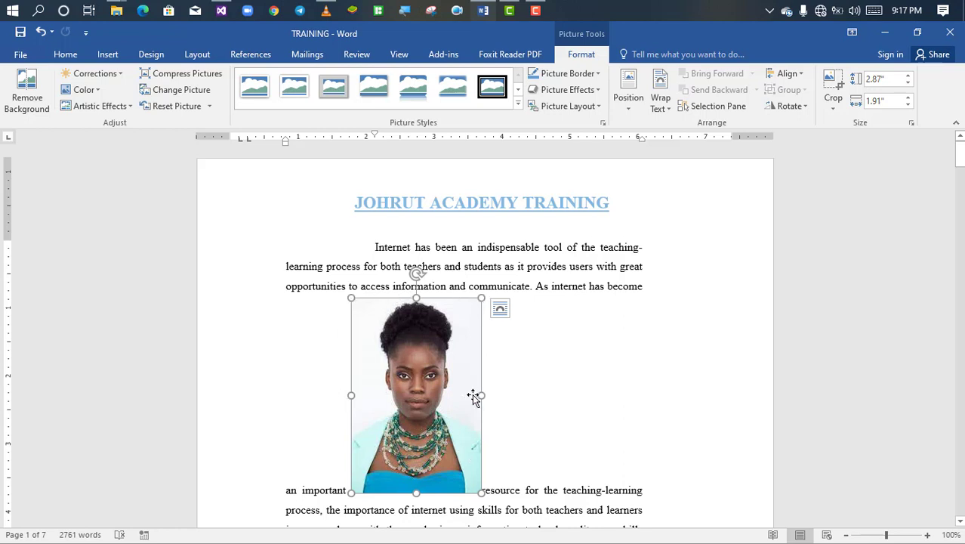
pyautogui.moveTo(481, 395); pyautogui.dragTo(512, 407)
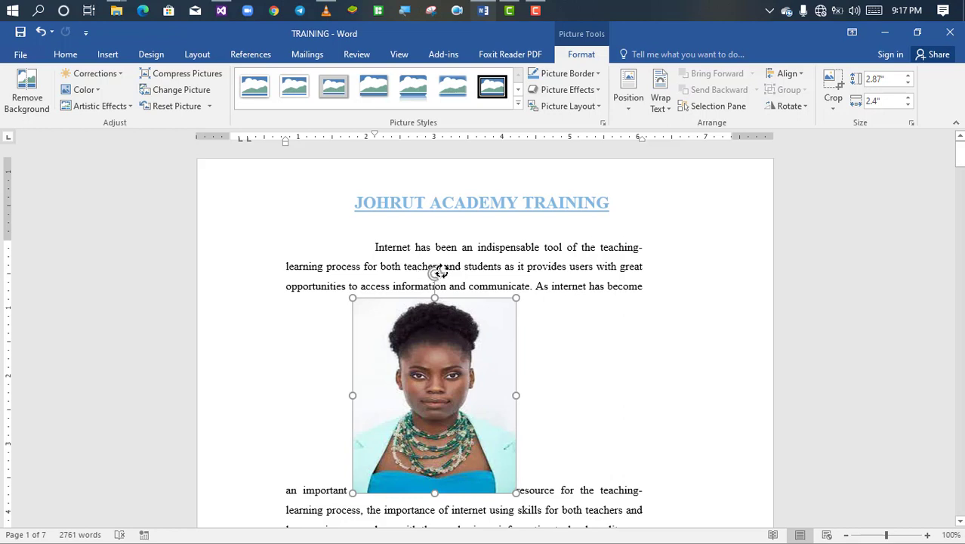
pyautogui.moveTo(437, 273)
pyautogui.mouseDown()
pyautogui.moveTo(518, 295)
pyautogui.moveTo(493, 257)
pyautogui.moveTo(474, 257)
pyautogui.moveTo(474, 284)
pyautogui.moveTo(437, 274)
pyautogui.mouseUp()
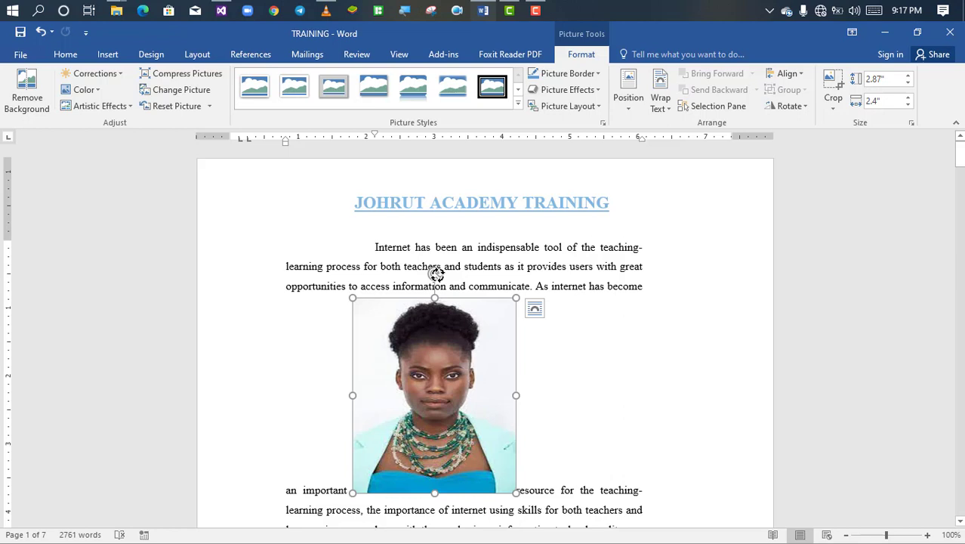
# - Set the portrait's text wrapping to Square and deselect it
pyautogui.click(536, 311)
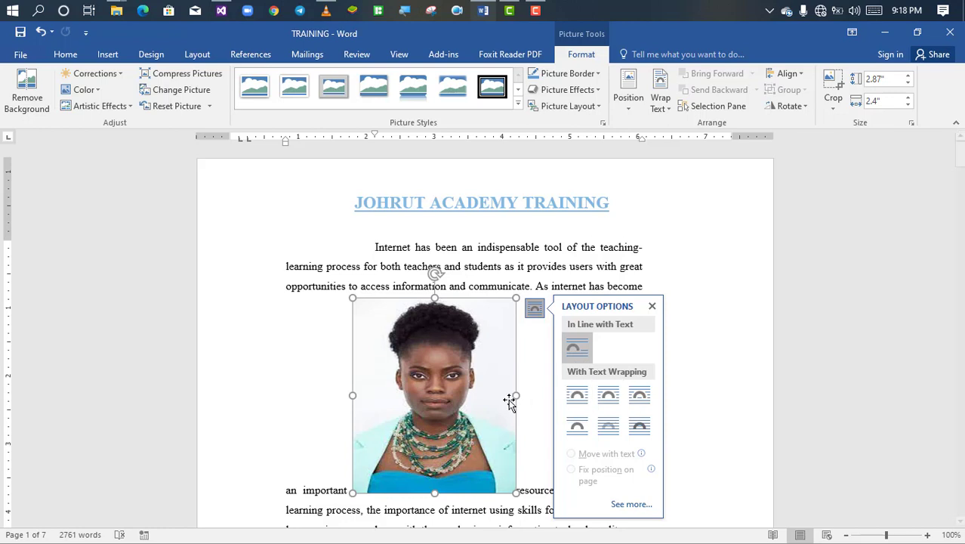
pyautogui.click(573, 404)
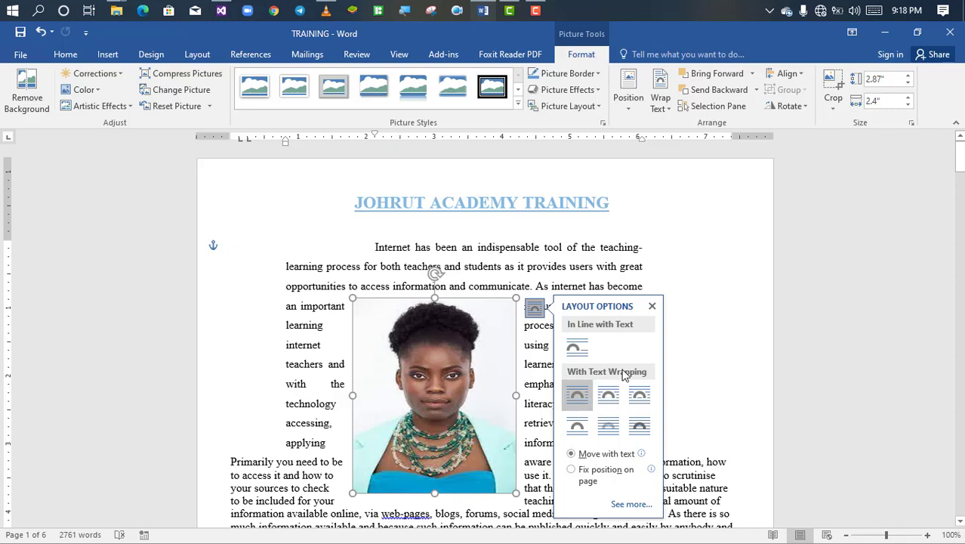
pyautogui.click(764, 281)
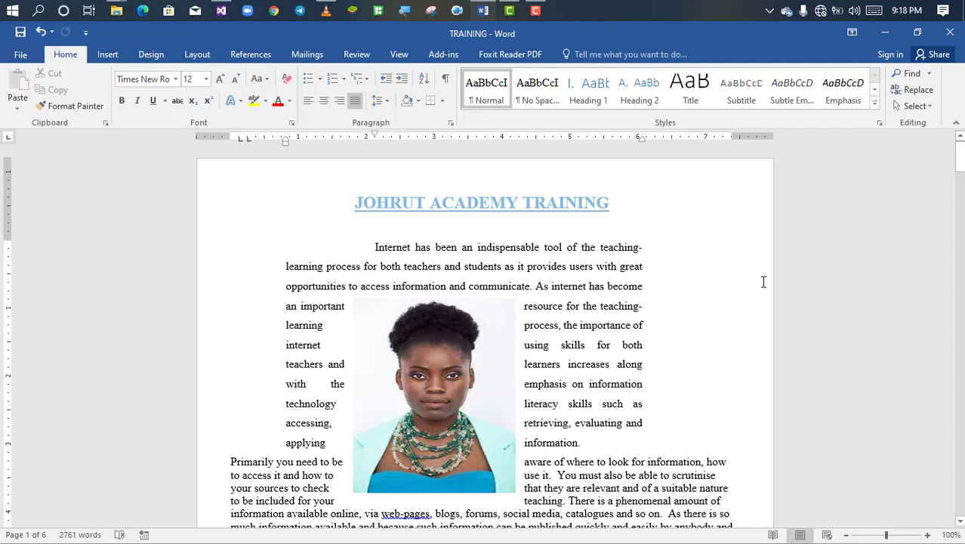
# - Try Tight, Through, Behind Text and In Front of Text wrapping on the portrait, and return it to In Line with Text
pyautogui.click(458, 395)
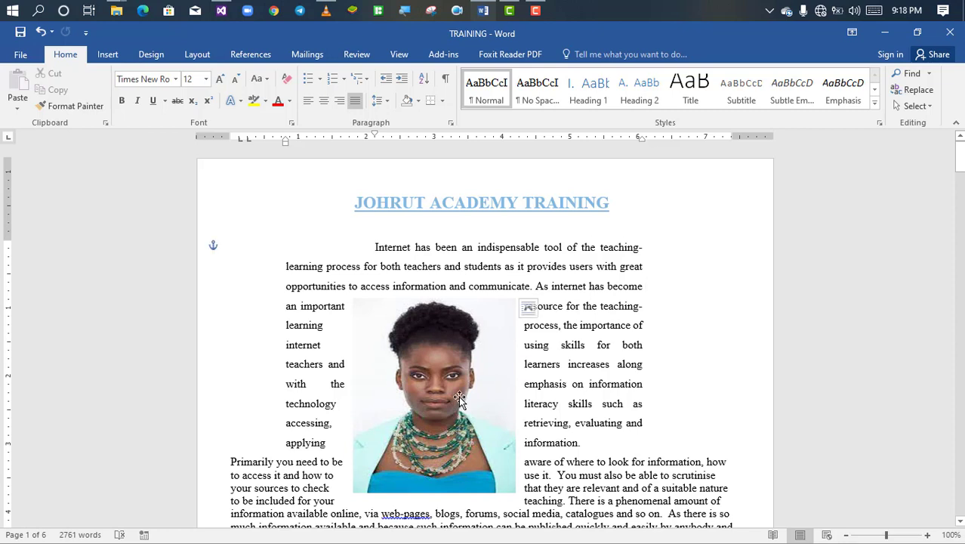
pyautogui.click(535, 310)
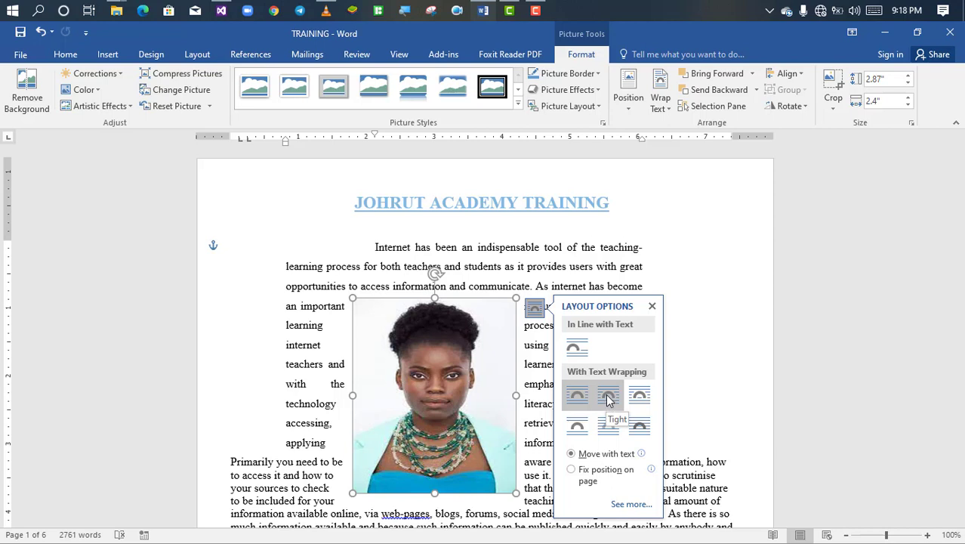
pyautogui.click(608, 395)
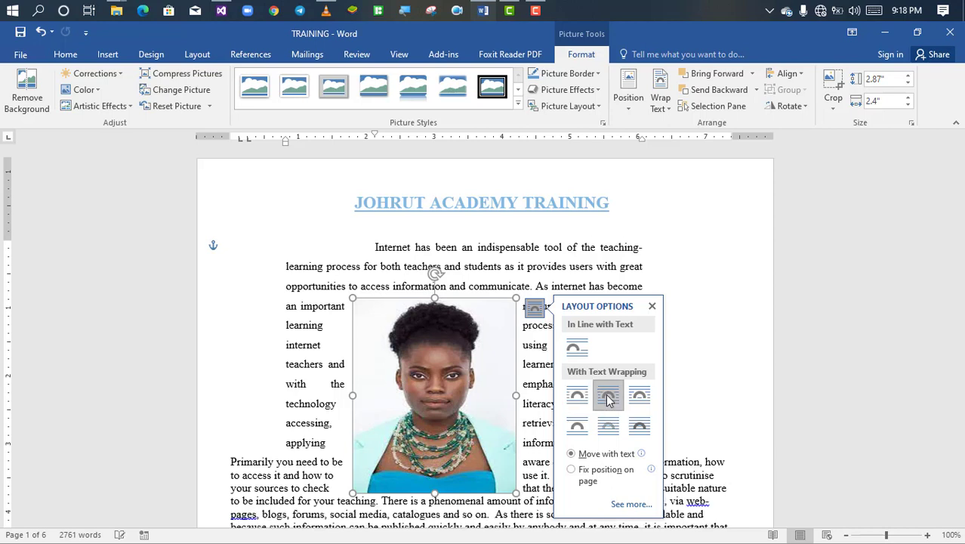
pyautogui.click(634, 403)
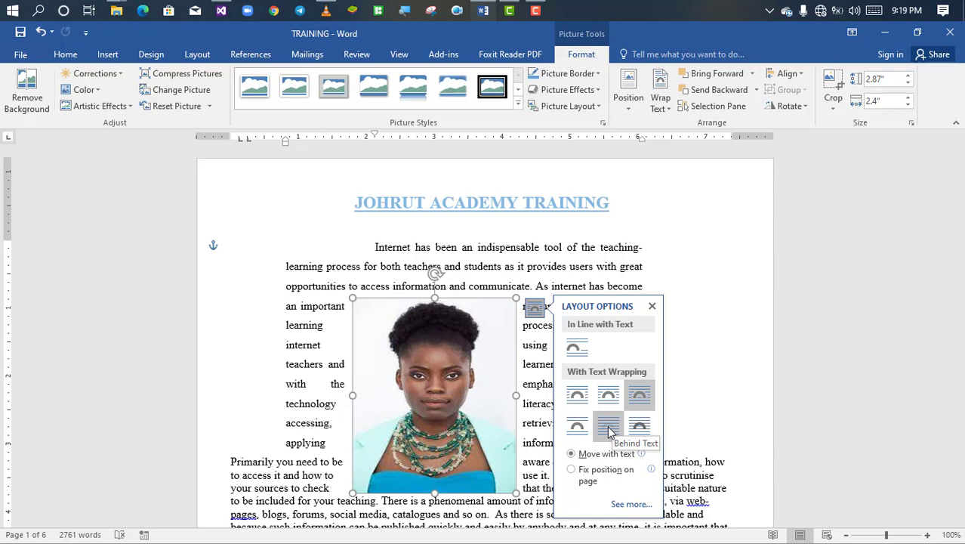
pyautogui.click(608, 427)
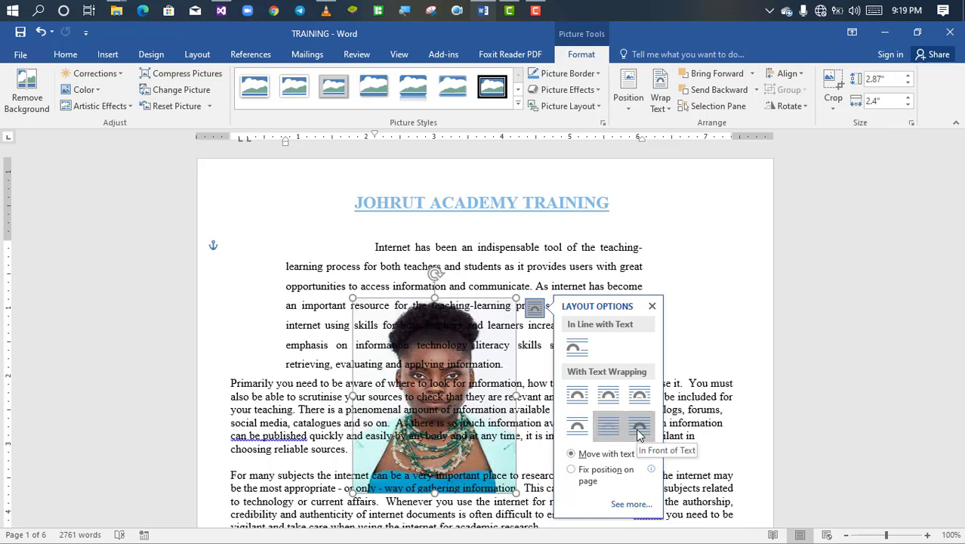
pyautogui.click(639, 432)
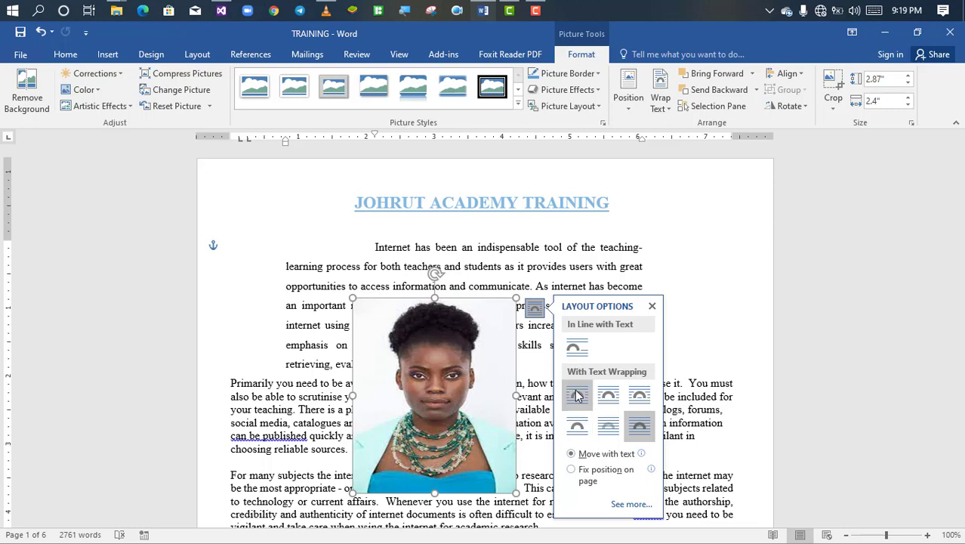
pyautogui.click(576, 343)
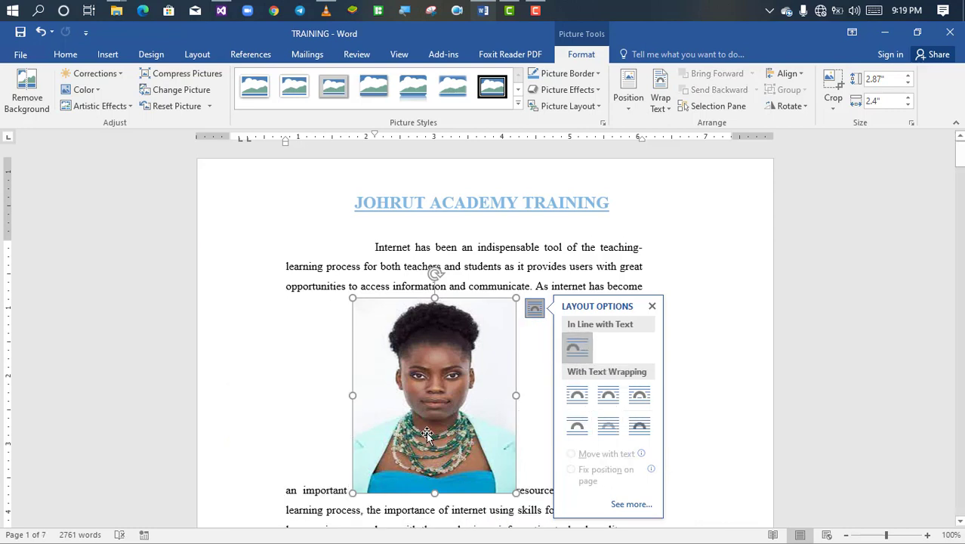
# - Reduce the portrait's height to about 2.4 inches
pyautogui.moveTo(427, 433); pyautogui.dragTo(408, 452)
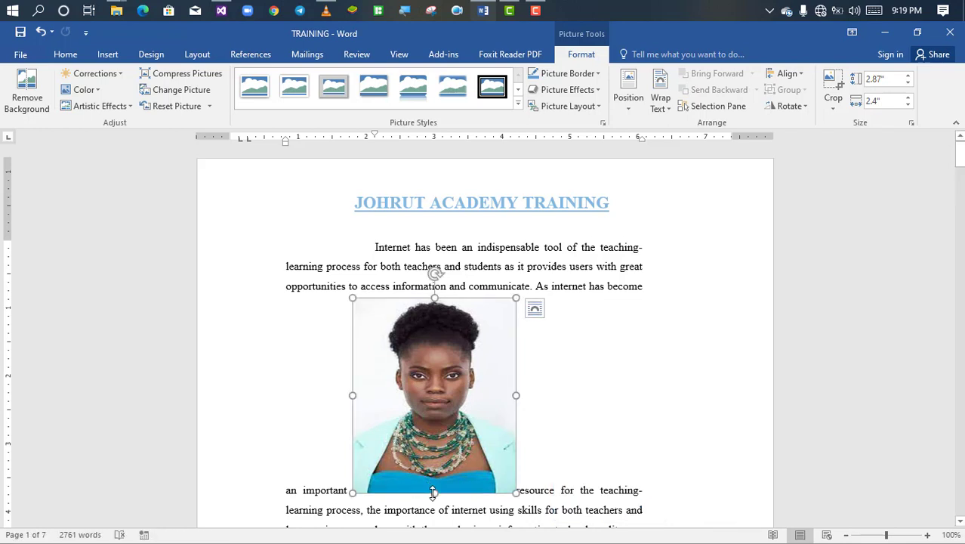
pyautogui.moveTo(432, 493); pyautogui.dragTo(429, 461)
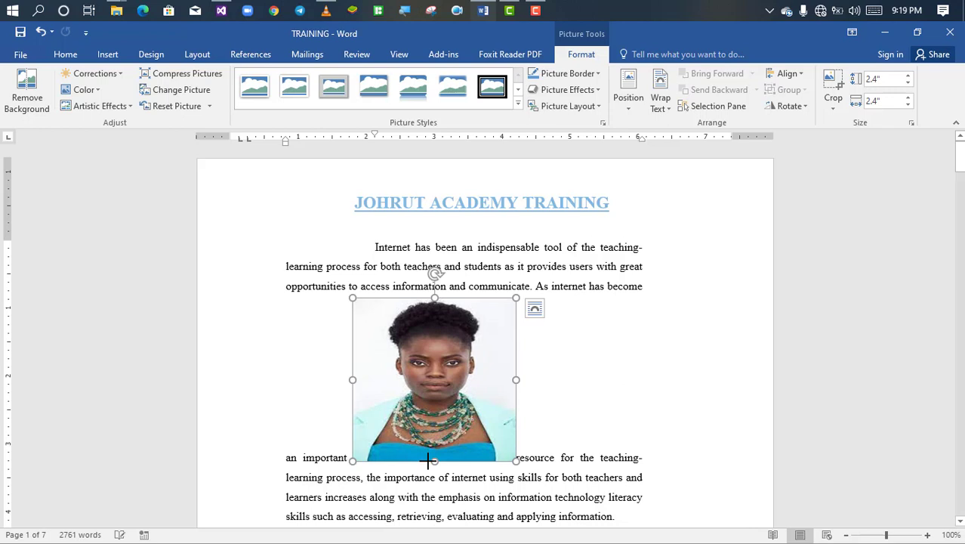
# - Try Square wrapping on the resized portrait and return it to In Line with Text
pyautogui.click(534, 308)
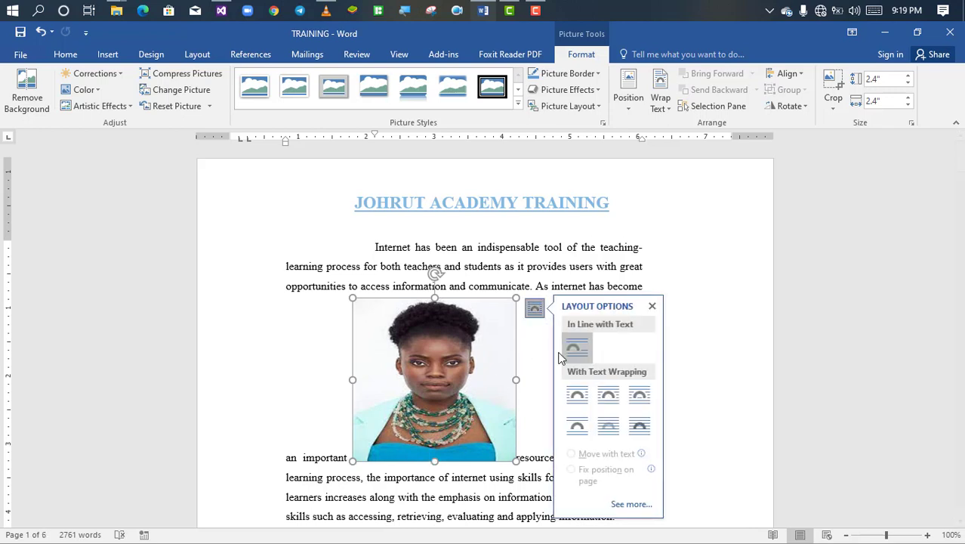
pyautogui.click(579, 396)
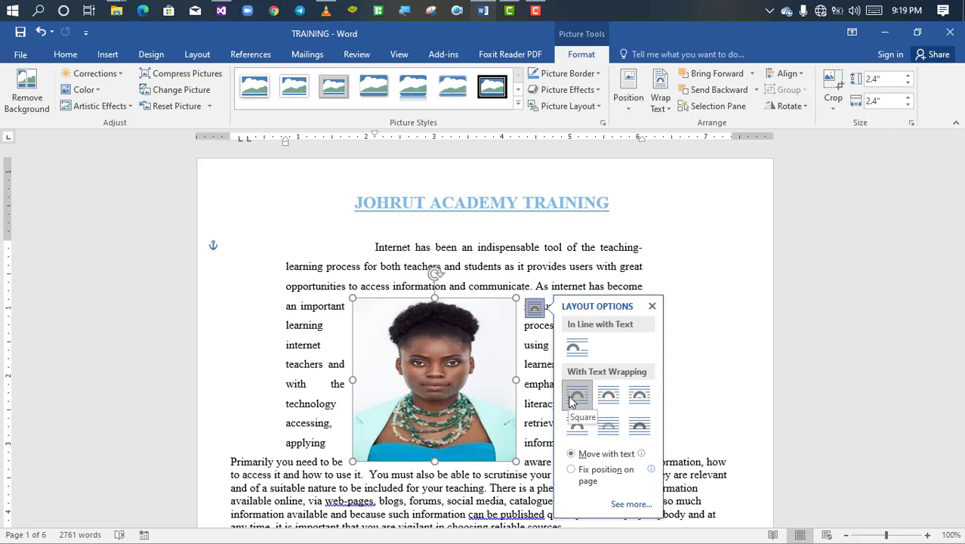
pyautogui.click(572, 351)
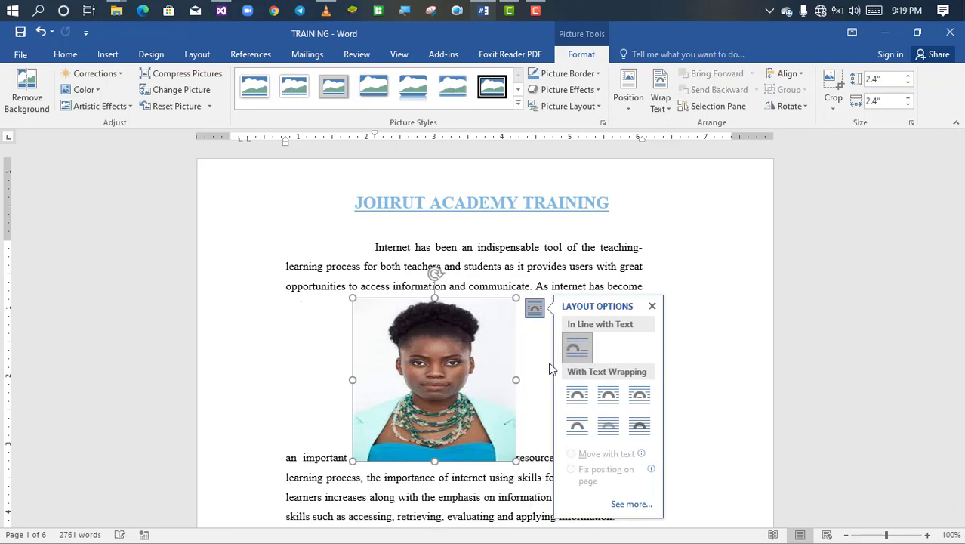
# - Insert paragraph breaks after the portrait to push the following text, starting at "resource", onto new lines below it
pyautogui.click(521, 445)
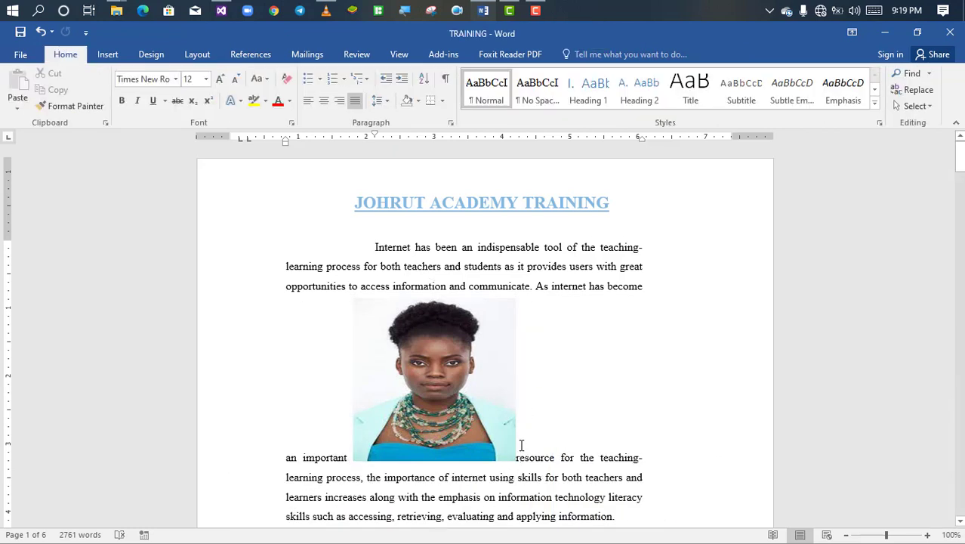
pyautogui.hotkey('ctrl', 'z')
pyautogui.press('Return')
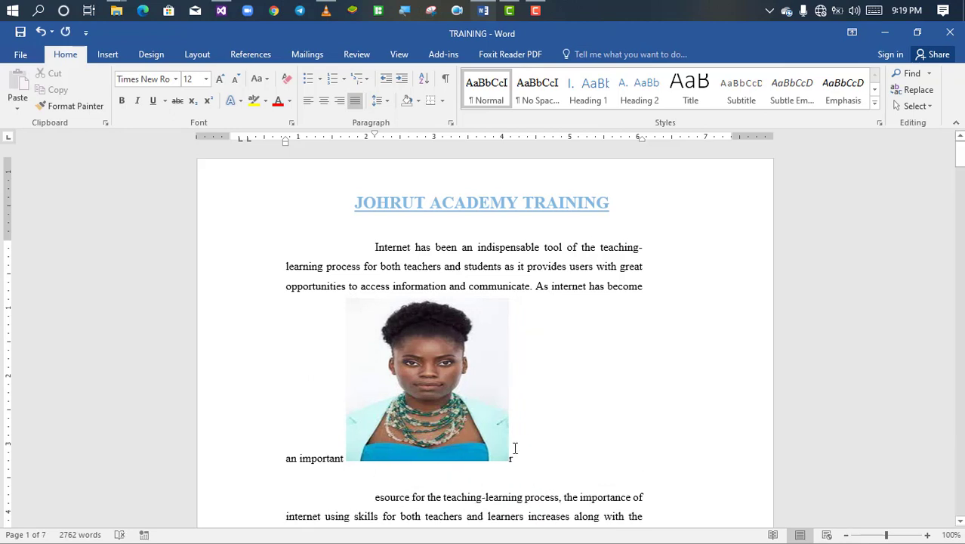
pyautogui.press('Return')
pyautogui.press('Return')
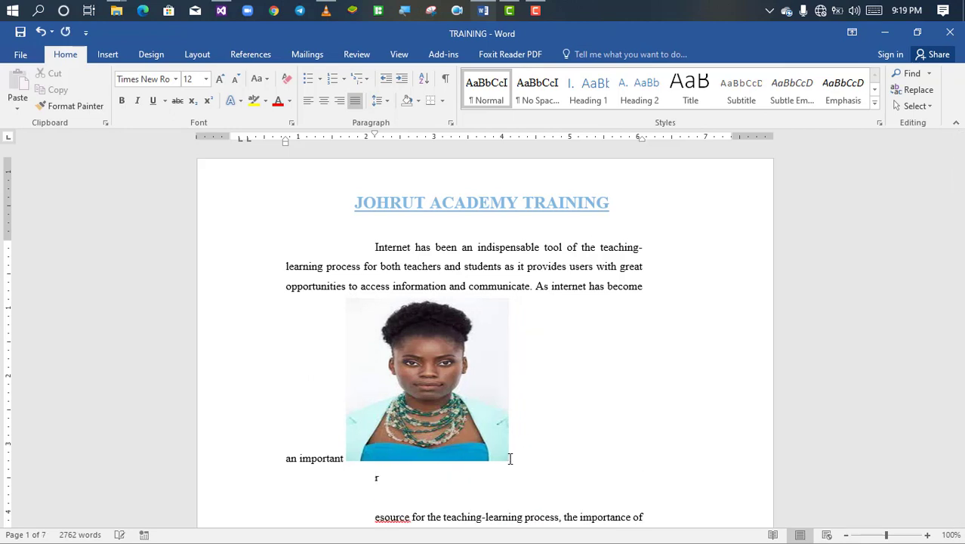
# - Start a caption for the portrait picture, using the Figure label
pyautogui.click(467, 414)
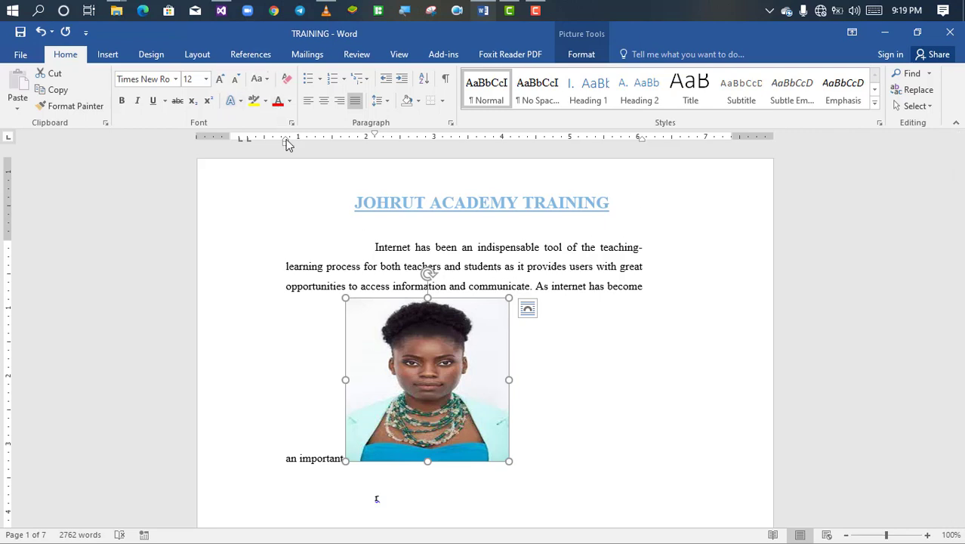
pyautogui.click(250, 56)
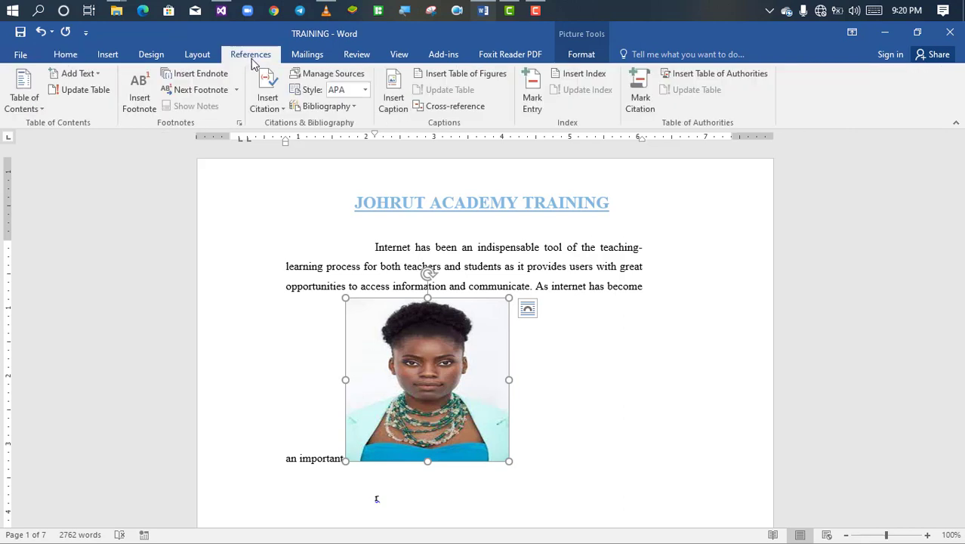
pyautogui.click(395, 108)
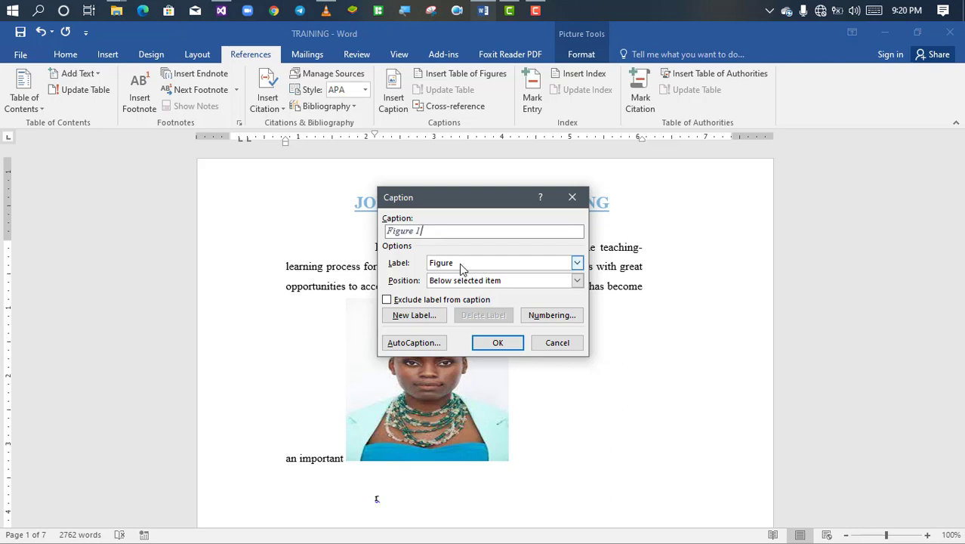
pyautogui.click(578, 264)
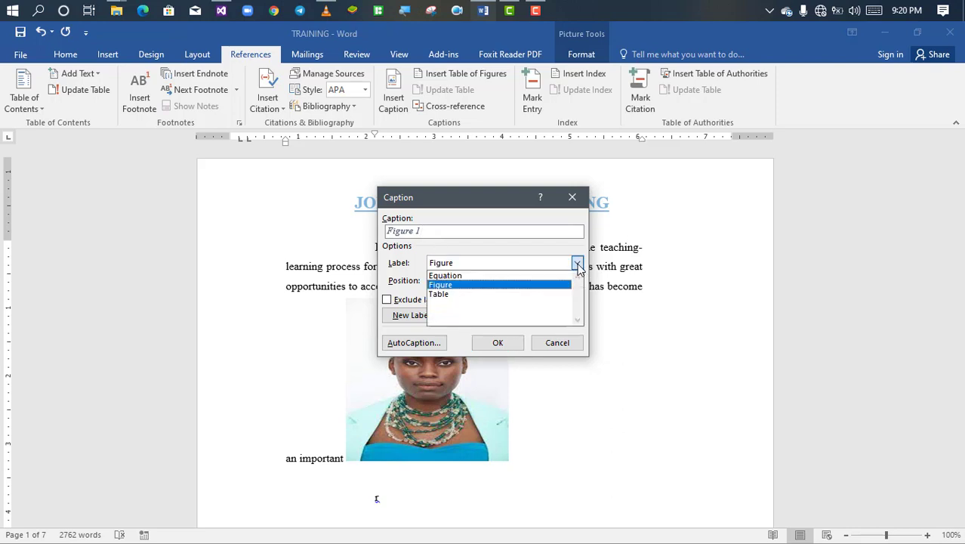
pyautogui.click(471, 287)
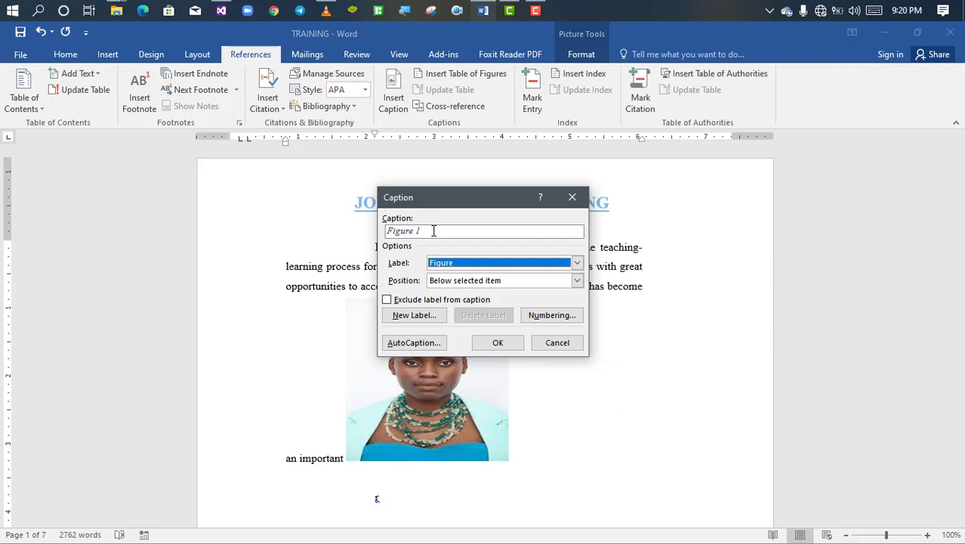
# - Add the text "THE LADY" after the caption number, separated by a space, and set the caption's position to Below selected item
pyautogui.click(433, 231)
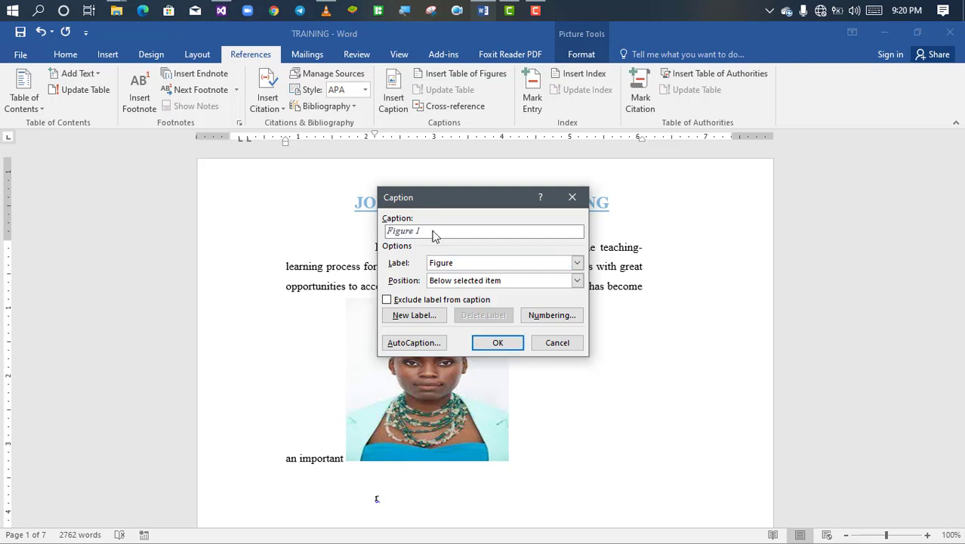
pyautogui.write('THR')
pyautogui.write(' LADY')
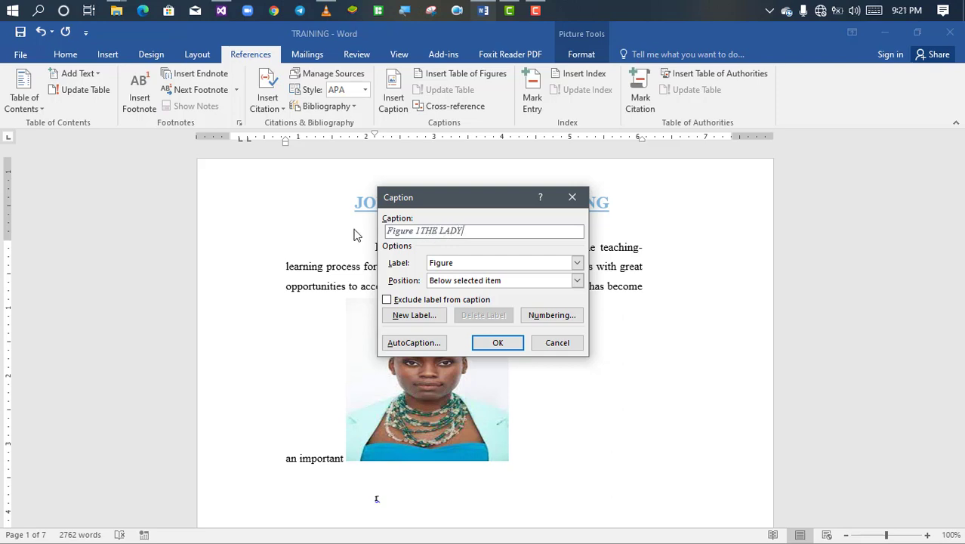
pyautogui.click(420, 233)
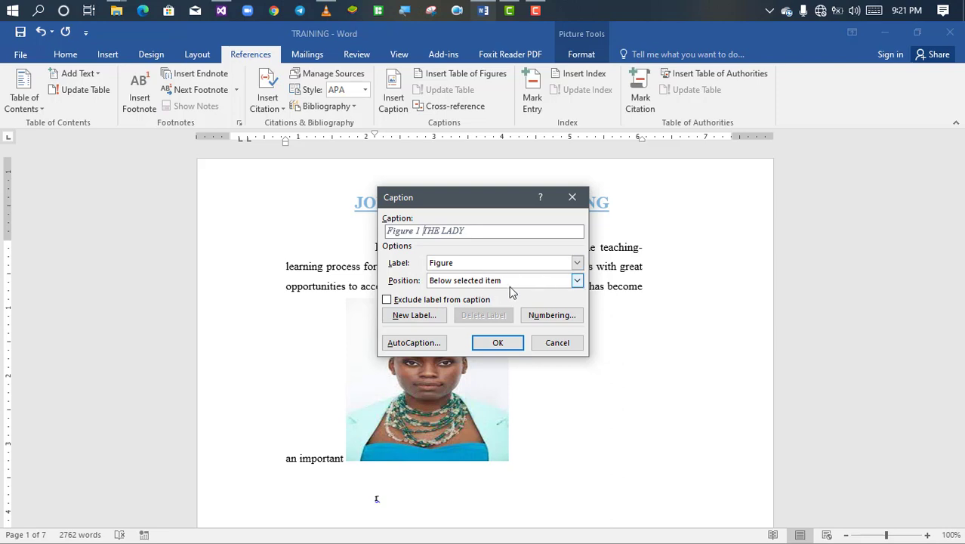
pyautogui.click(577, 282)
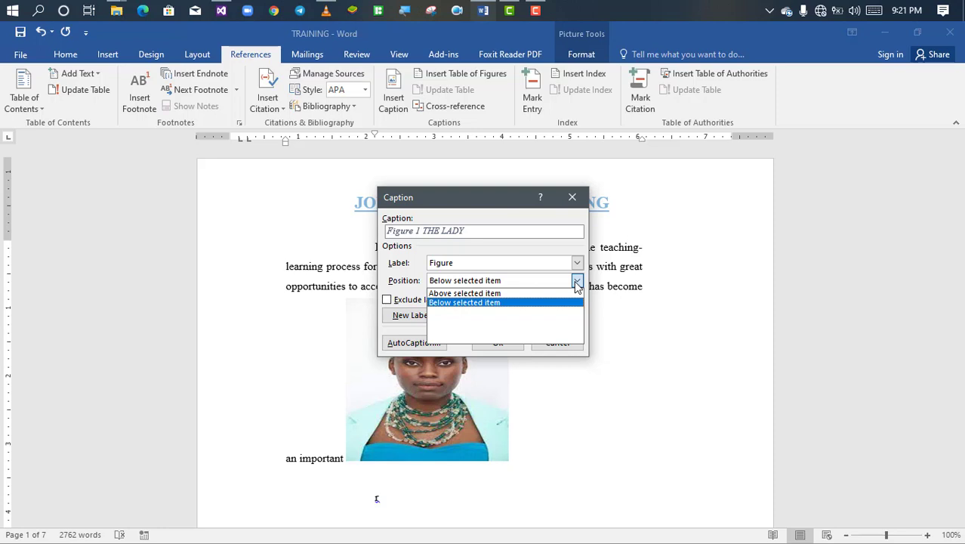
pyautogui.click(529, 301)
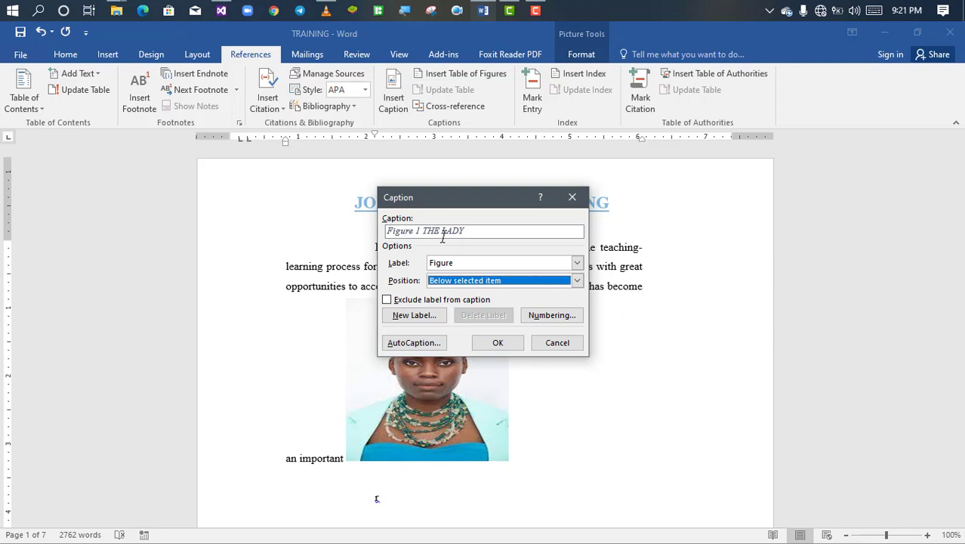
# - Try excluding the label from the caption, include it again, and create a new caption label named PIC
pyautogui.click(387, 300)
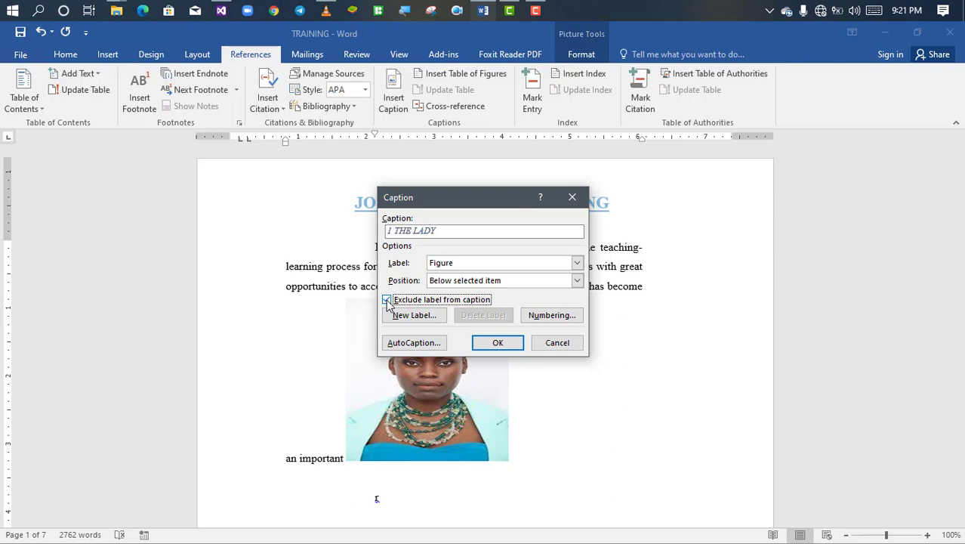
pyautogui.click(386, 300)
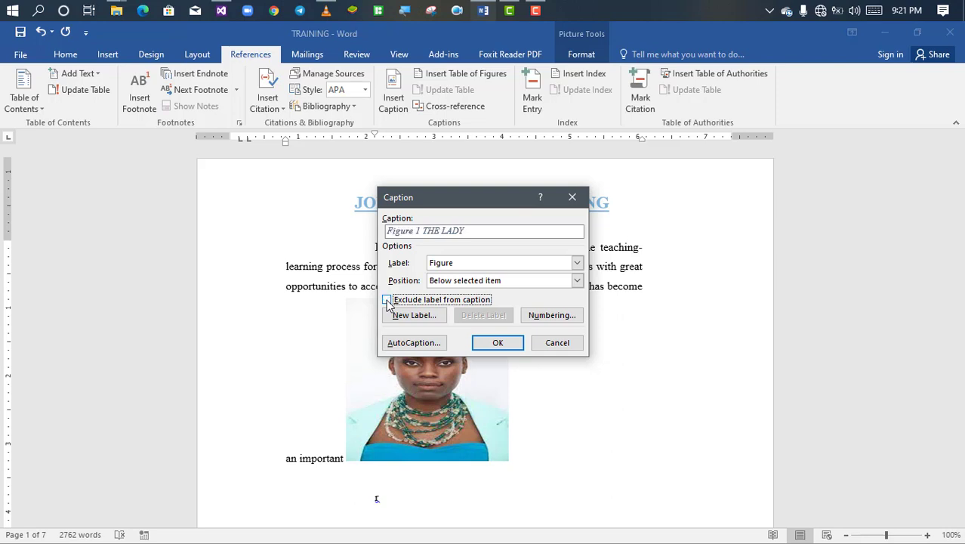
pyautogui.click(422, 317)
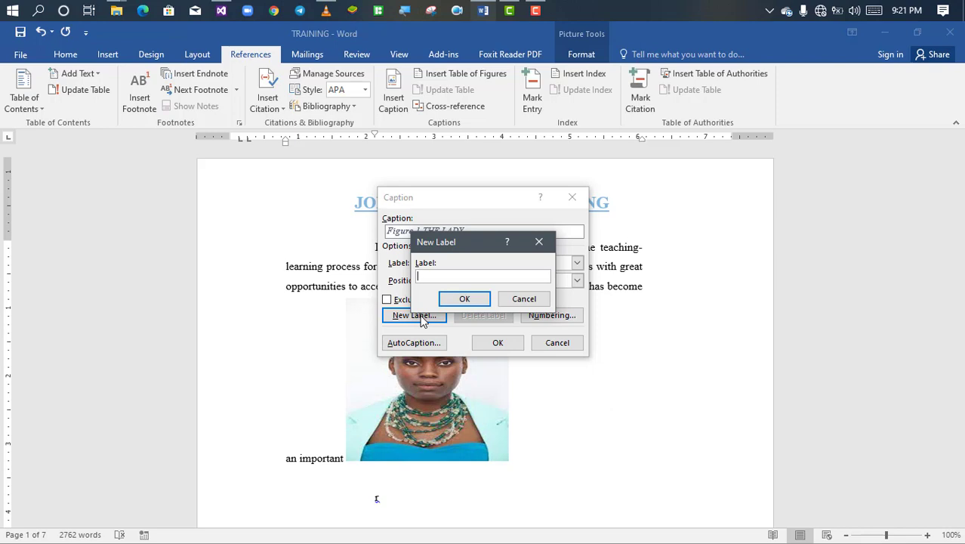
pyautogui.write('PIC')
pyautogui.click(462, 298)
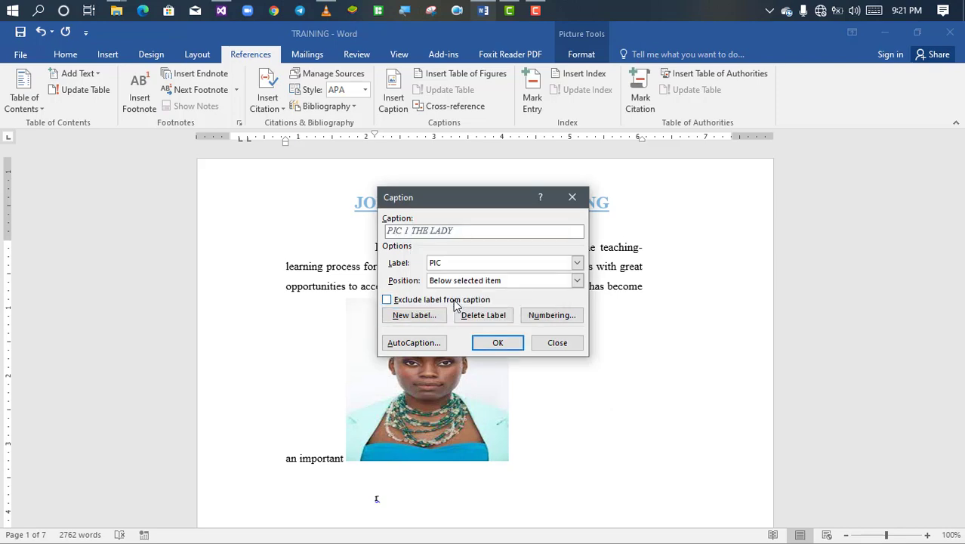
# - Change the caption numbering format to i, ii, iii and insert the caption below the portrait
pyautogui.click(550, 316)
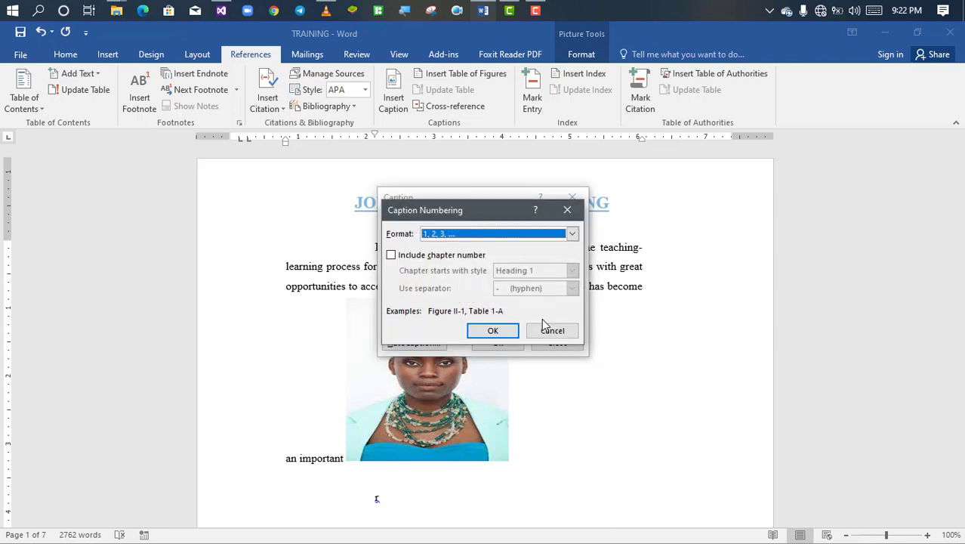
pyautogui.click(572, 235)
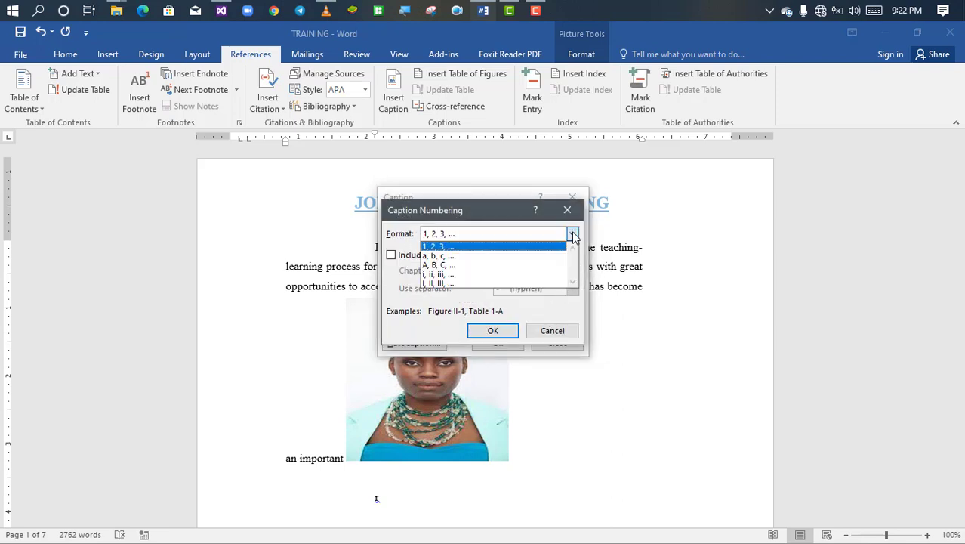
pyautogui.click(472, 275)
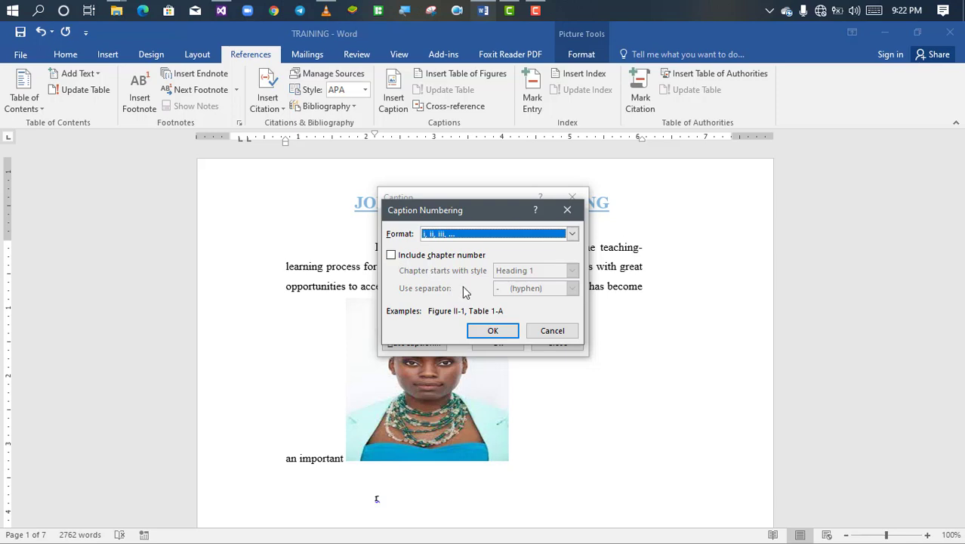
pyautogui.click(503, 333)
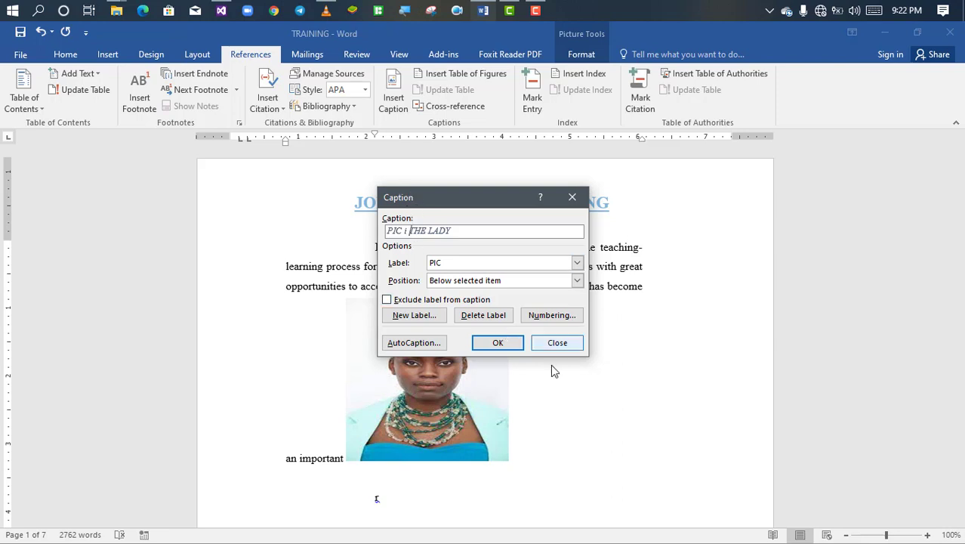
pyautogui.click(498, 344)
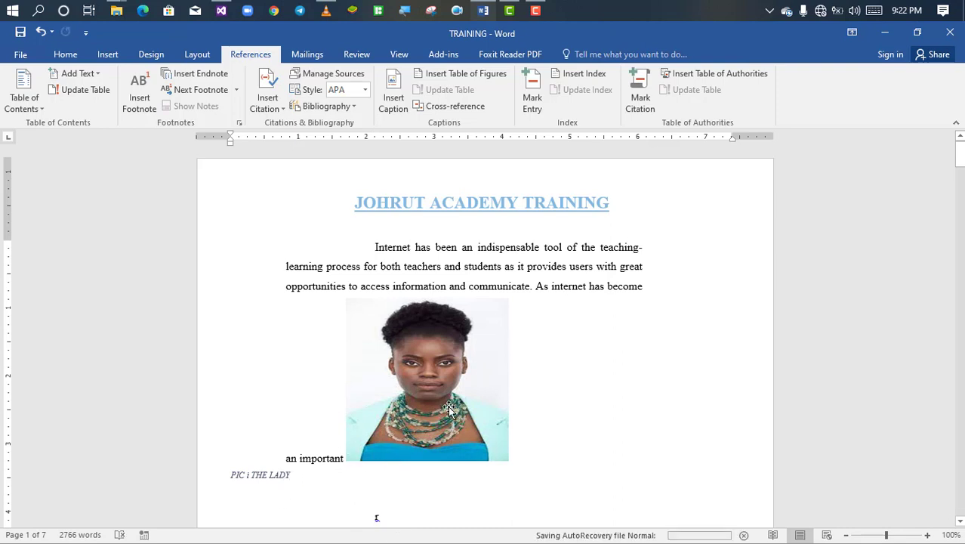
pyautogui.click(421, 395)
pyautogui.moveTo(418, 398); pyautogui.dragTo(351, 389)
pyautogui.press('Left')
pyautogui.press('Left')
pyautogui.press('Left')
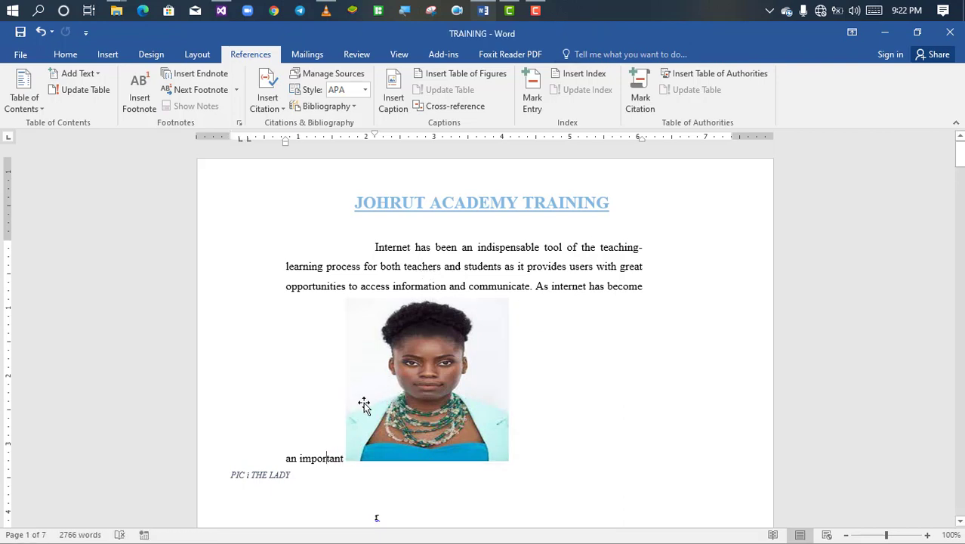
pyautogui.click(379, 410)
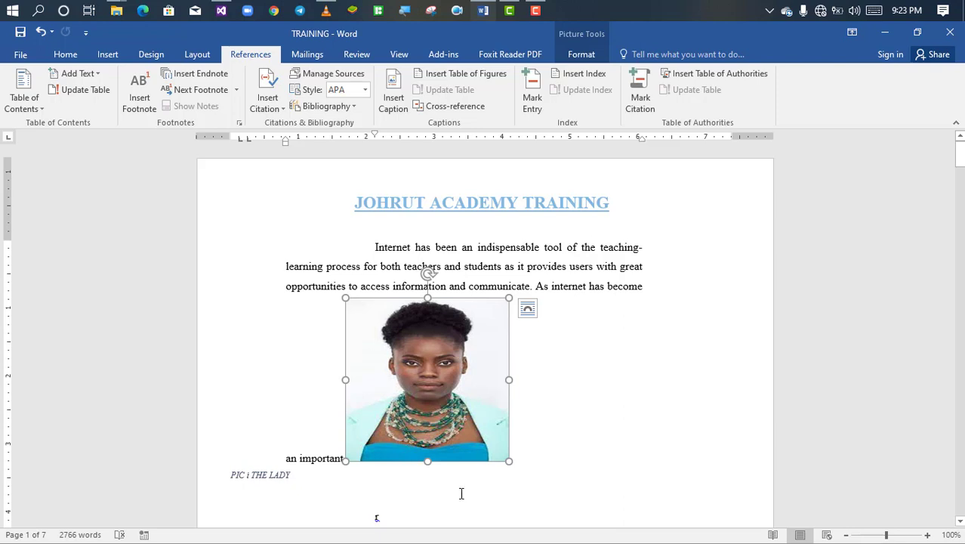
pyautogui.click(539, 437)
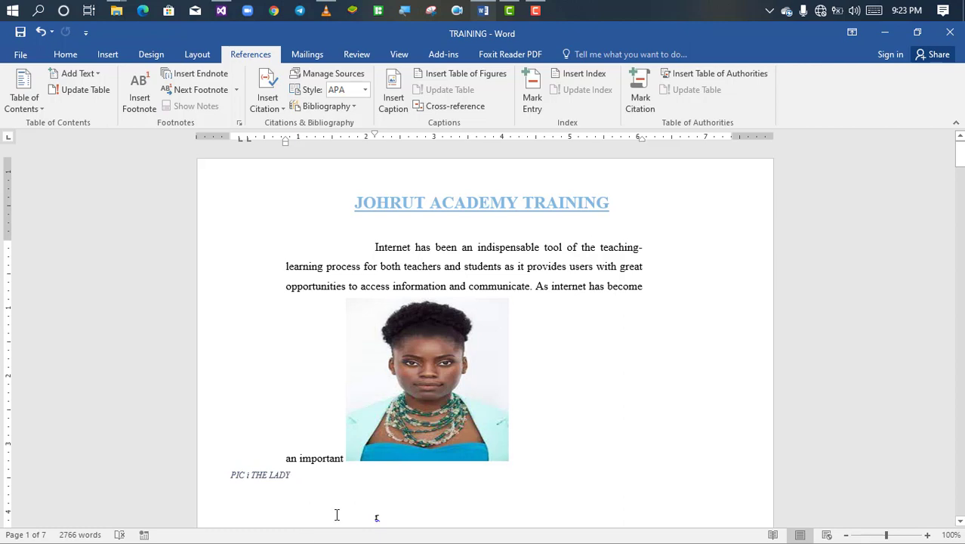
# - Draw a five-point star about 1.42 inches wide and 0.98 inches high below the portrait's caption, and view its layout options
pyautogui.click(108, 55)
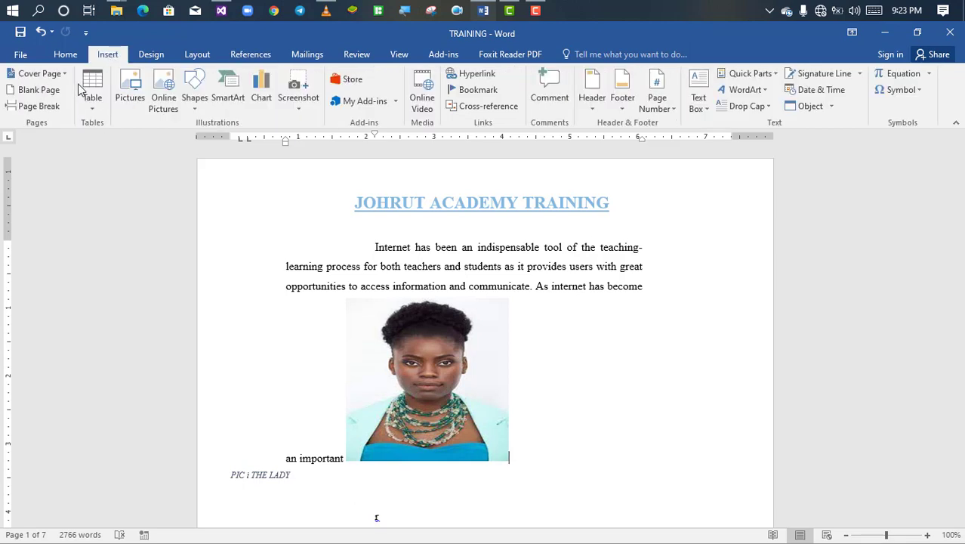
pyautogui.click(193, 105)
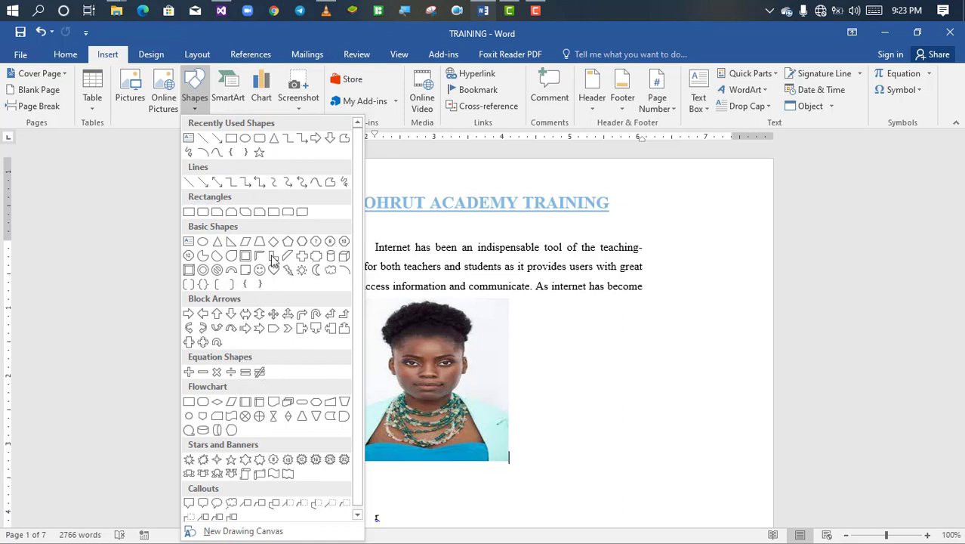
pyautogui.click(258, 143)
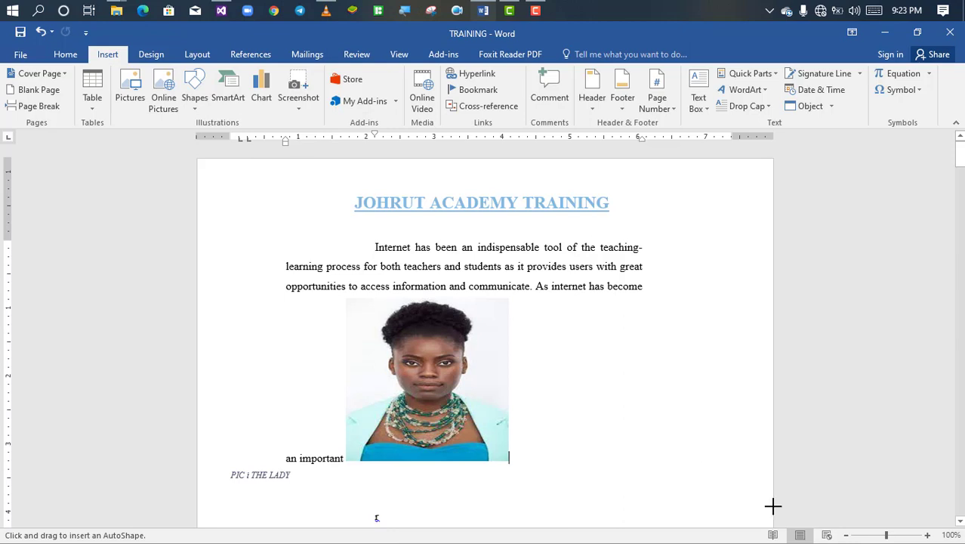
pyautogui.click(960, 521)
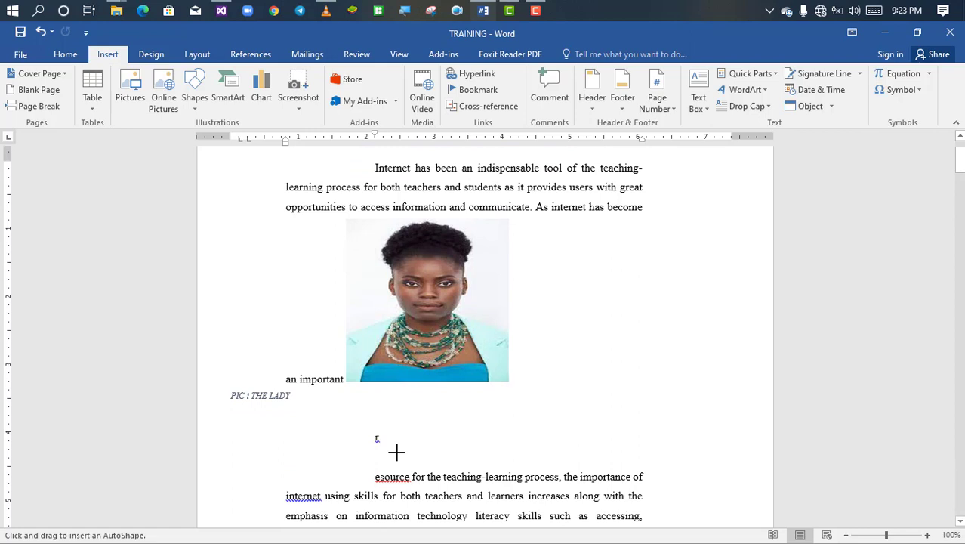
pyautogui.moveTo(397, 452)
pyautogui.mouseDown()
pyautogui.moveTo(481, 486)
pyautogui.moveTo(494, 519)
pyautogui.mouseUp()
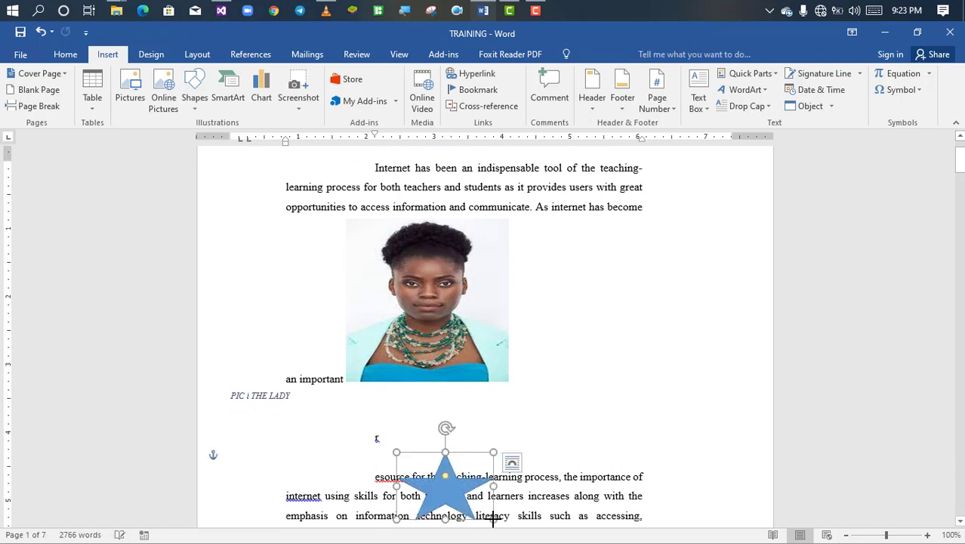
pyautogui.click(513, 461)
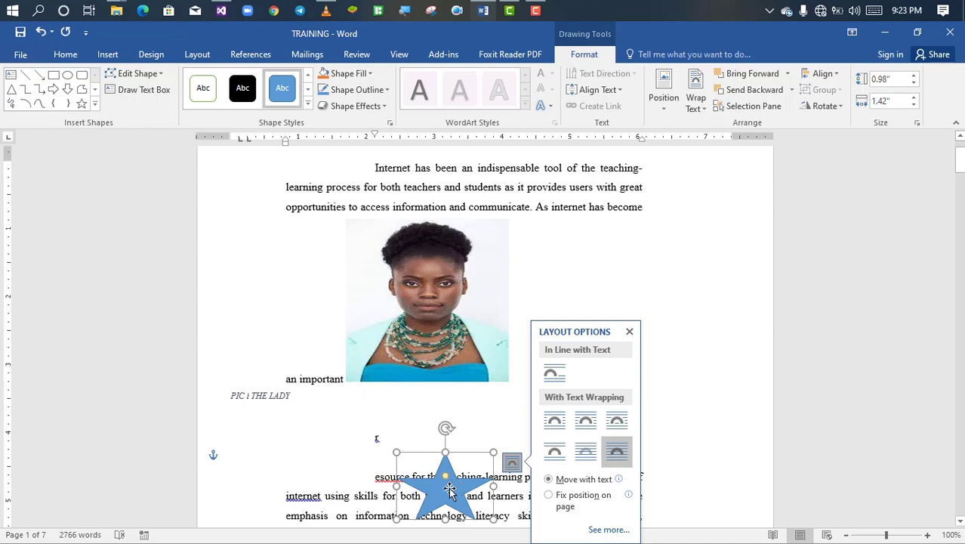
pyautogui.click(491, 424)
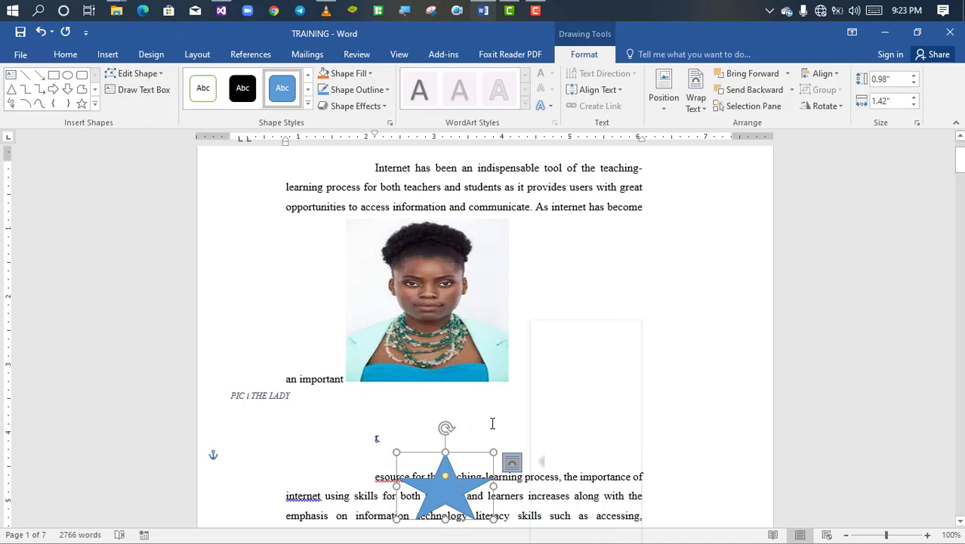
# - Apply the green theme style from the last theme-style row to the star and change its fill to a dark orange theme color
pyautogui.click(449, 490)
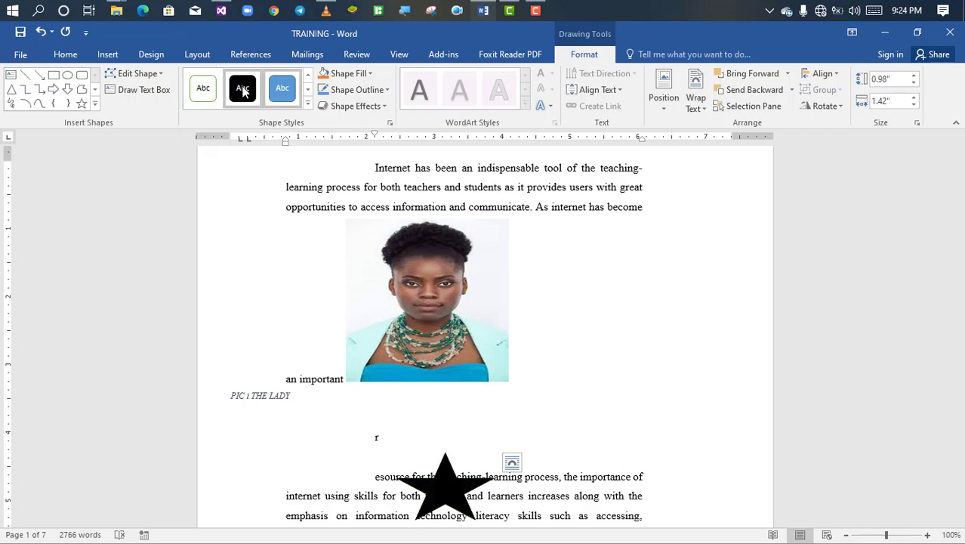
pyautogui.click(308, 90)
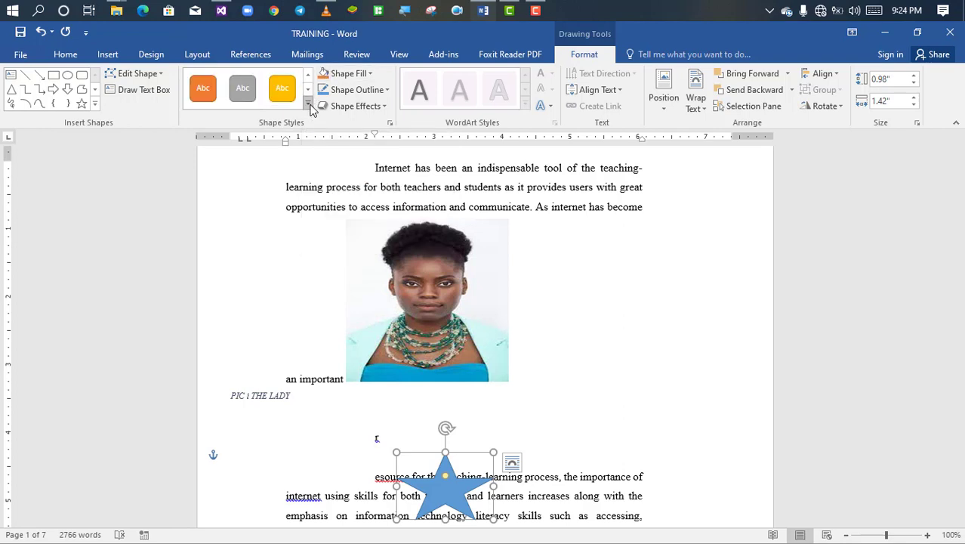
pyautogui.click(308, 106)
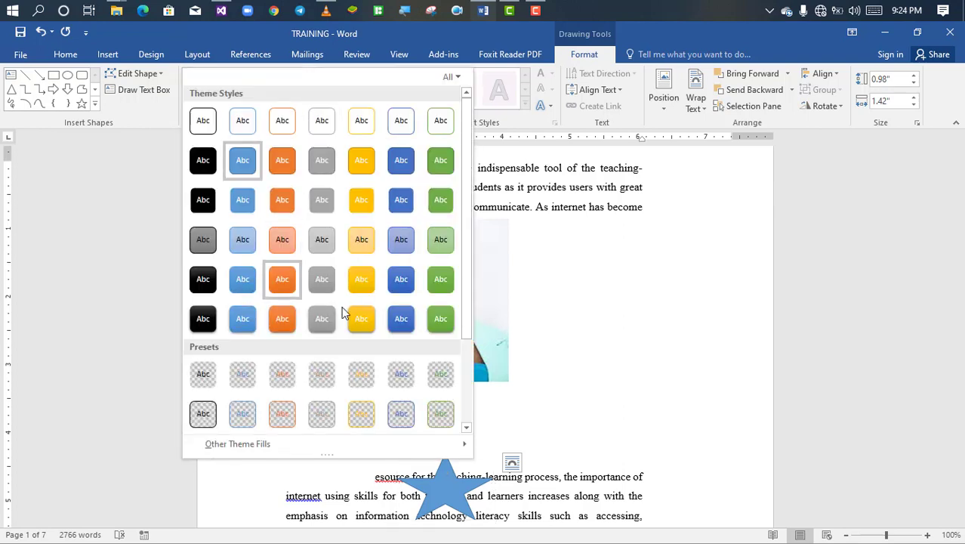
pyautogui.click(441, 319)
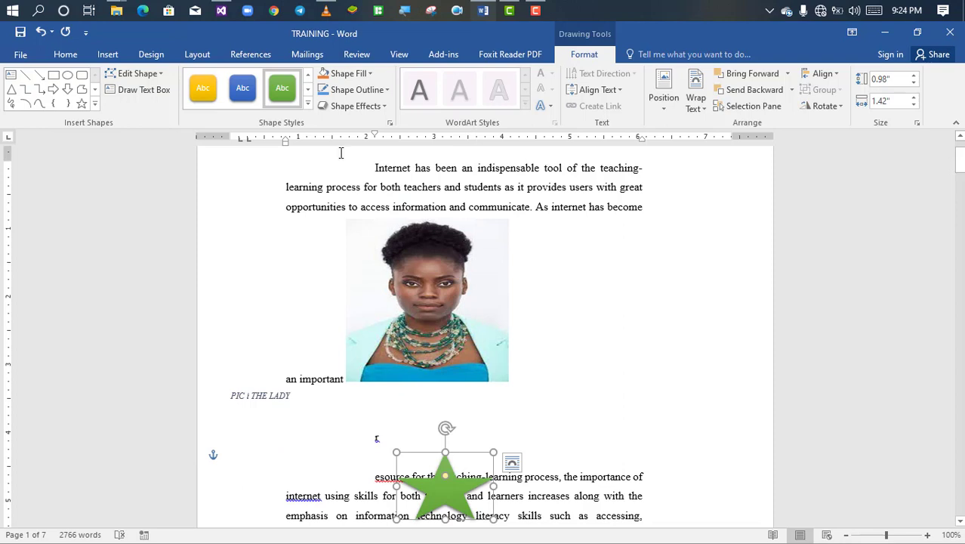
pyautogui.click(371, 73)
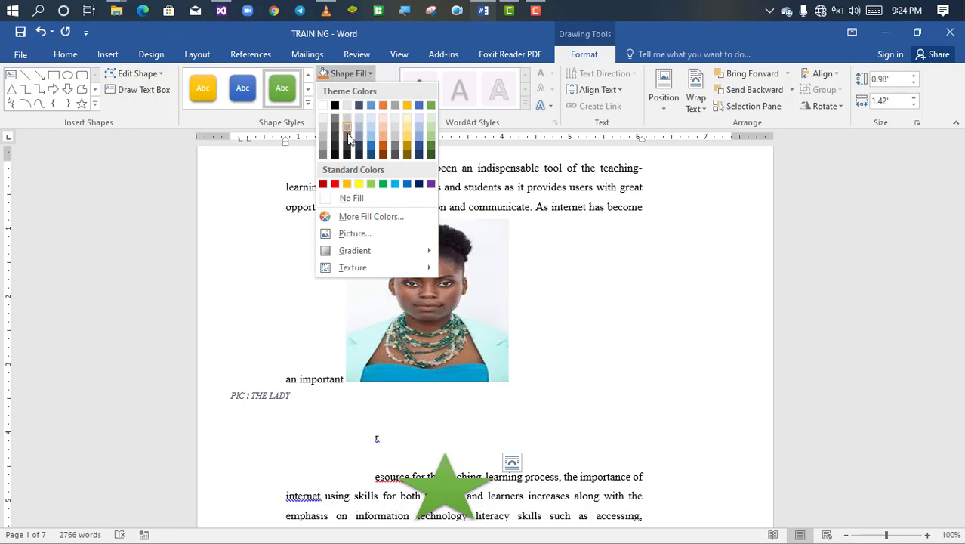
pyautogui.click(383, 151)
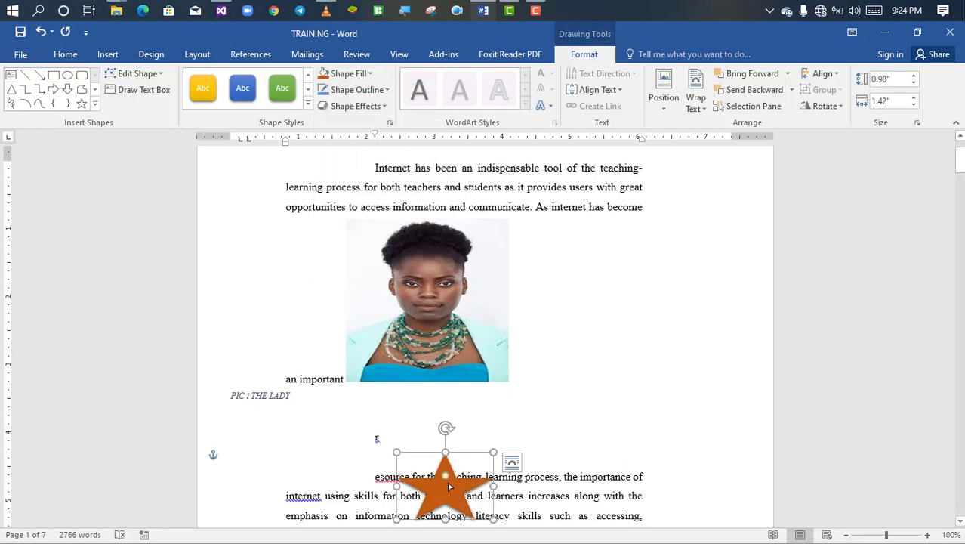
# - Remove the star's fill and set its outline to the dark blue-gray theme color
pyautogui.click(371, 74)
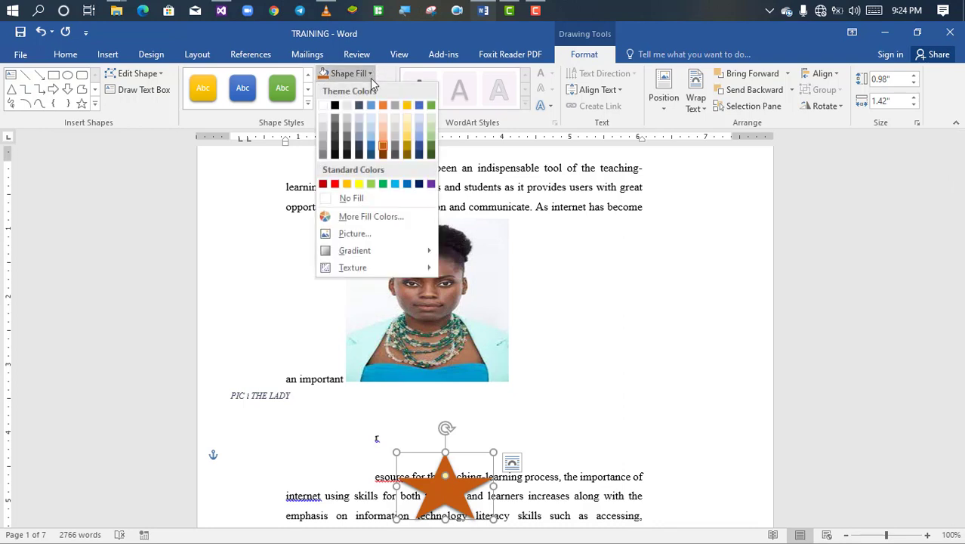
pyautogui.click(351, 199)
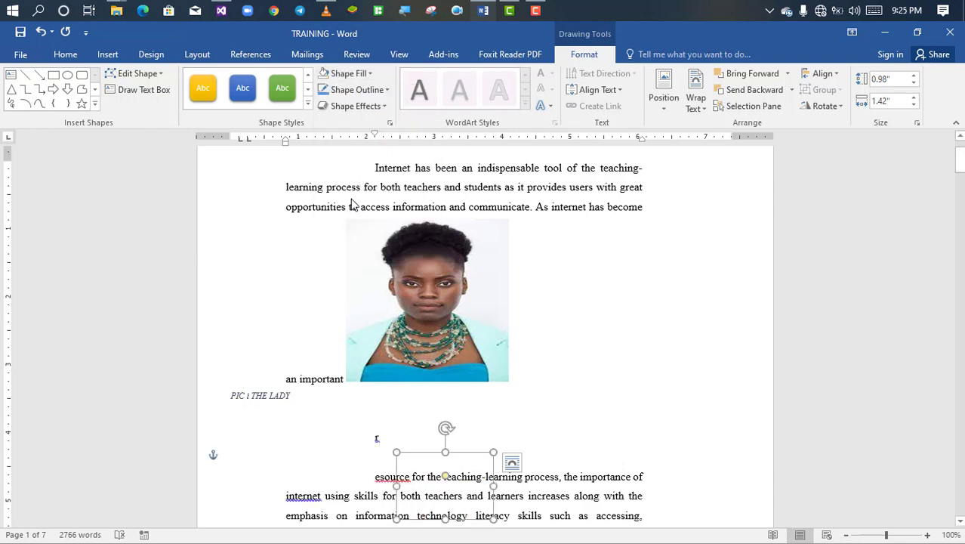
pyautogui.click(388, 90)
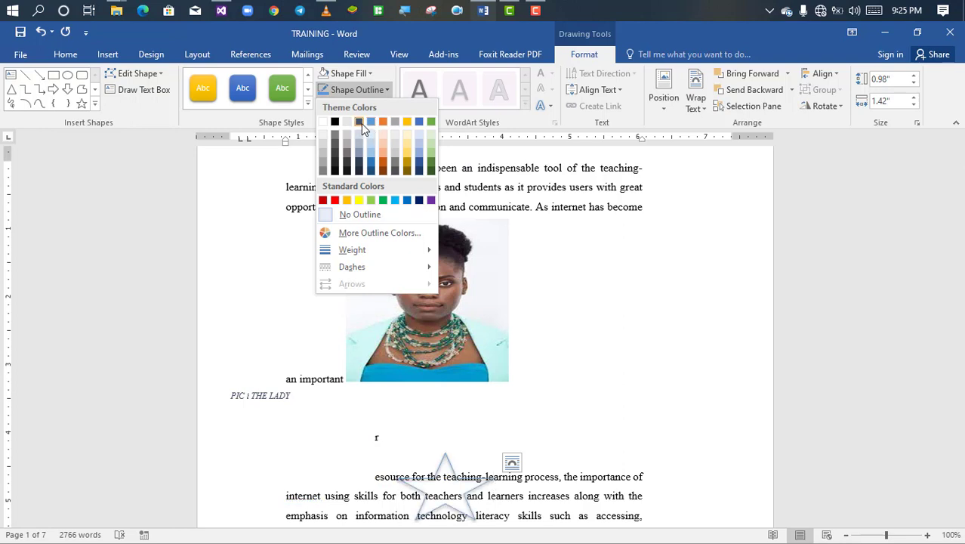
pyautogui.click(361, 123)
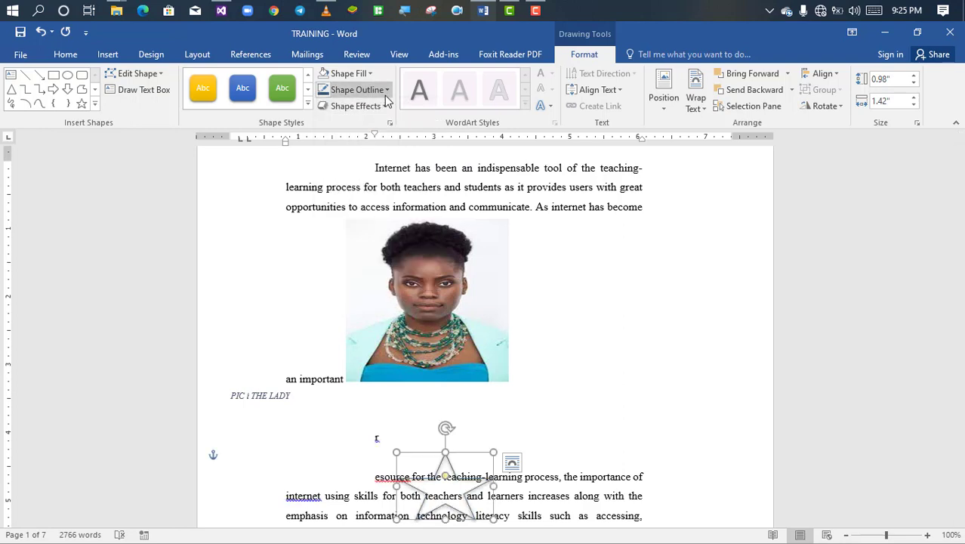
# - View the dash and weight options for the star's outline
pyautogui.click(385, 96)
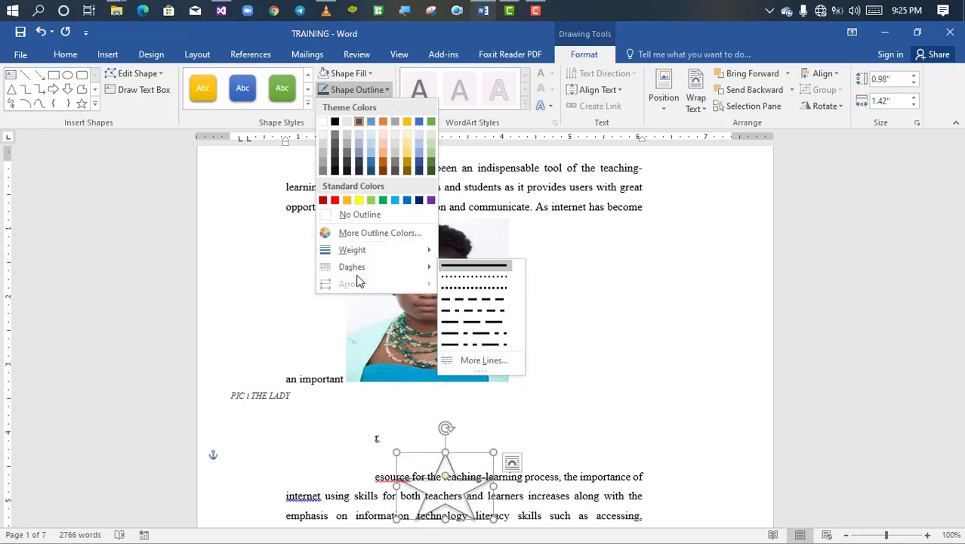
pyautogui.moveTo(366, 255)
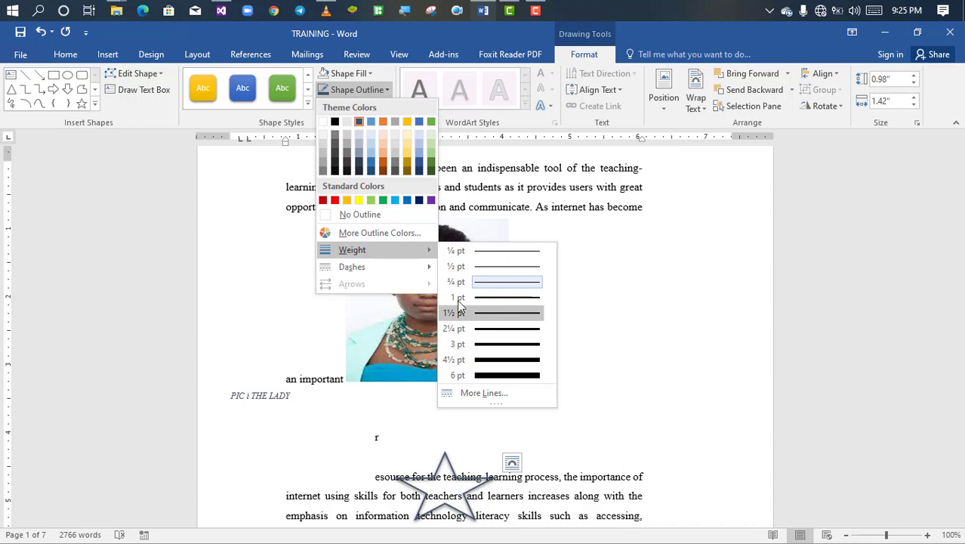
pyautogui.moveTo(432, 276)
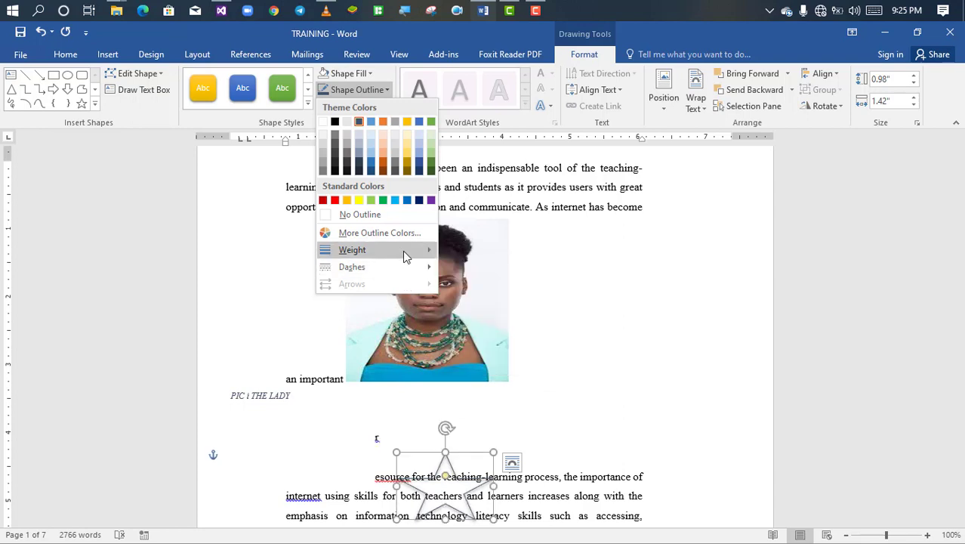
pyautogui.moveTo(403, 251)
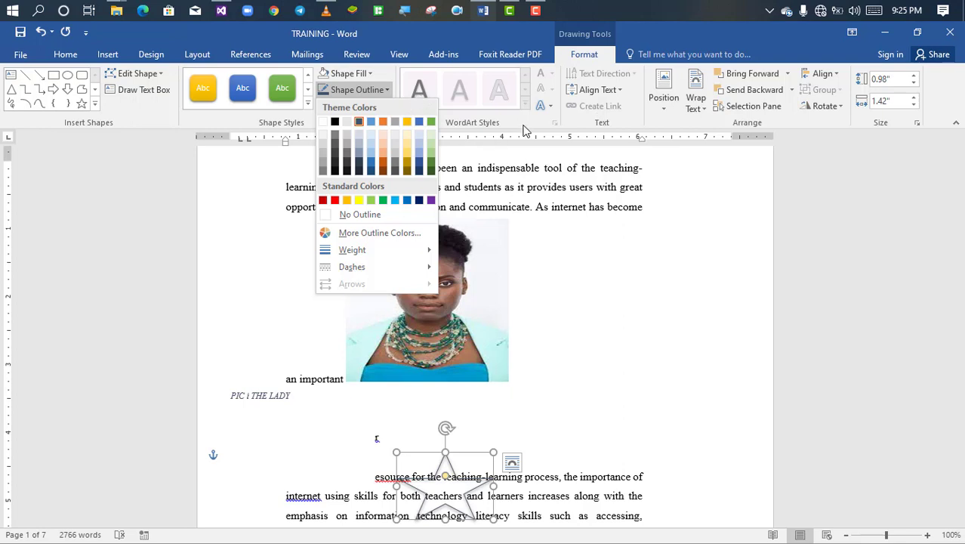
pyautogui.press('Escape')
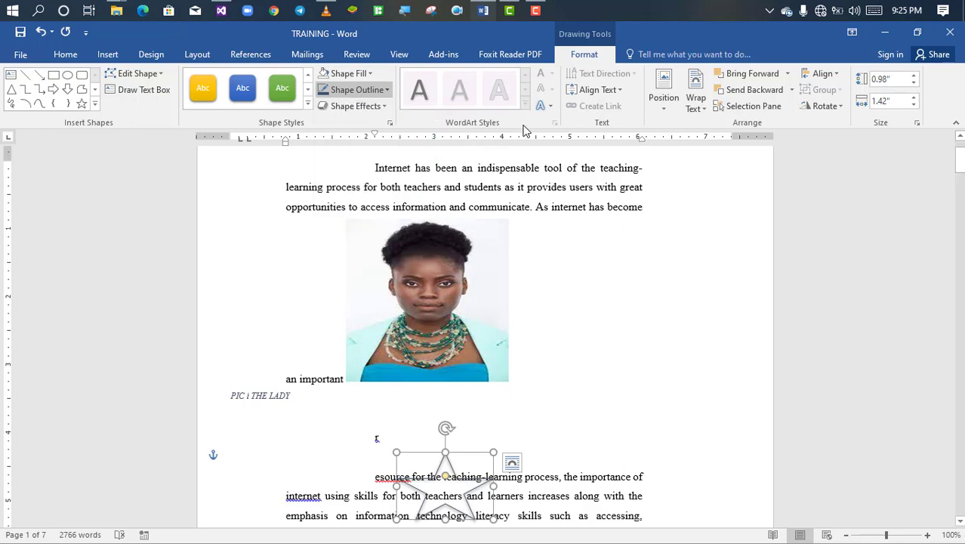
# - Apply the second Parallel 3-D rotation preset to the star
pyautogui.click(383, 108)
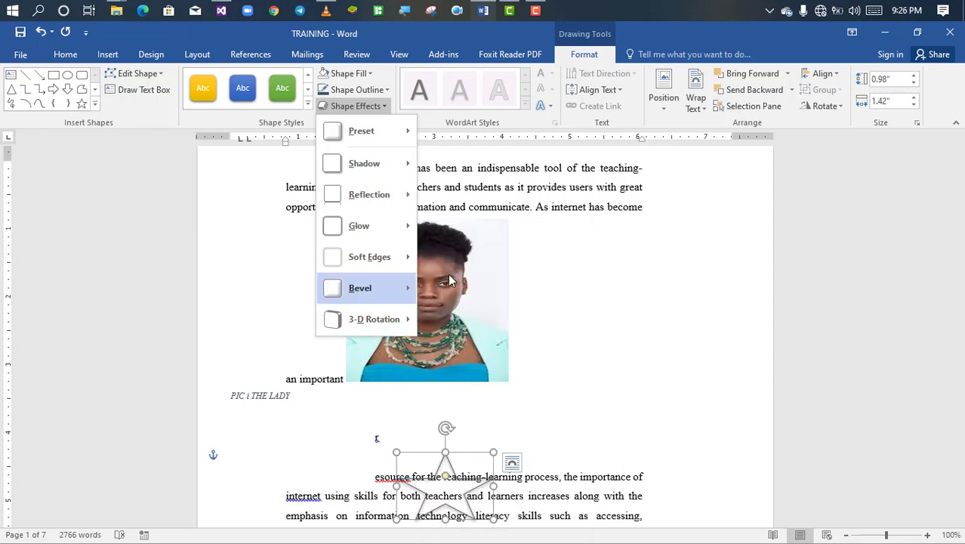
pyautogui.moveTo(390, 302)
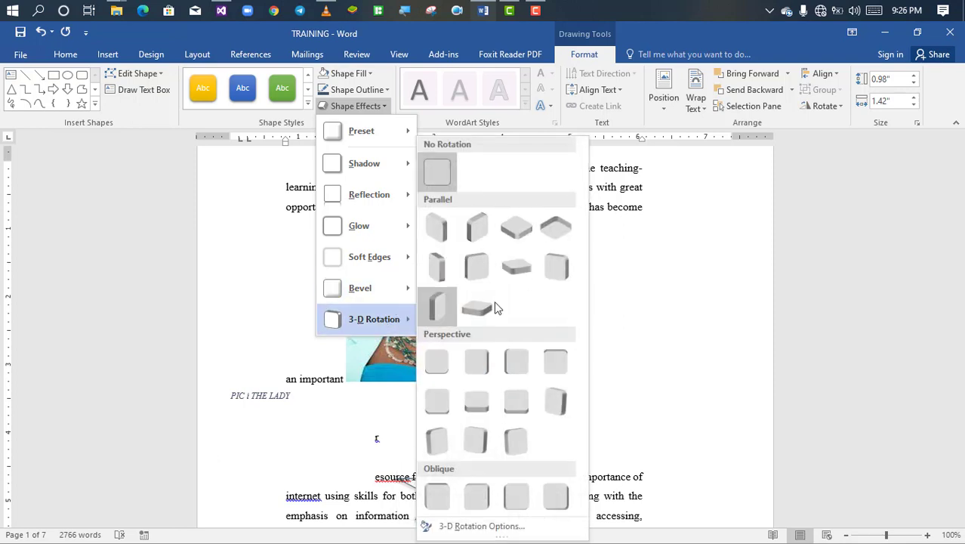
pyautogui.click(481, 238)
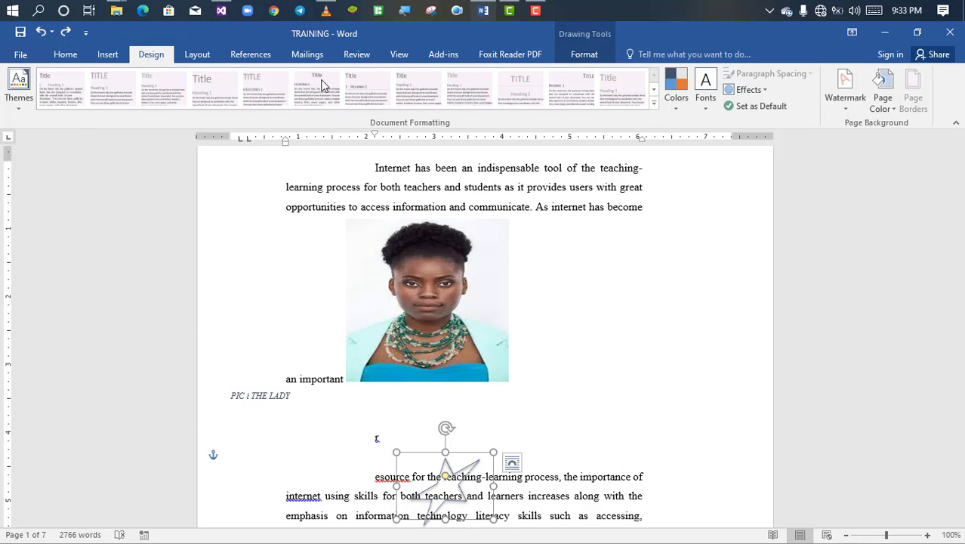
# - Apply the CONFIDENTIAL 1 watermark and place the cursor in the empty paragraph below the portrait's caption
pyautogui.click(847, 111)
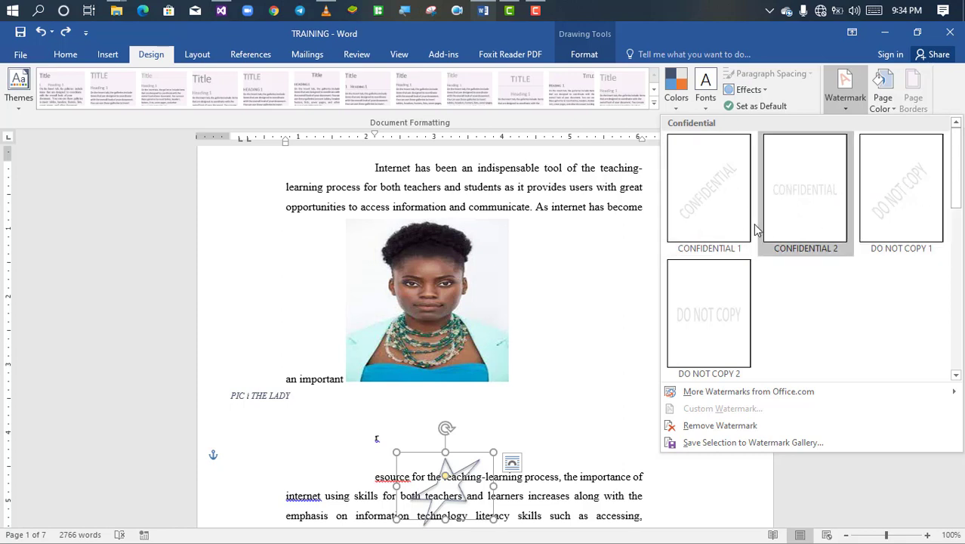
pyautogui.click(721, 206)
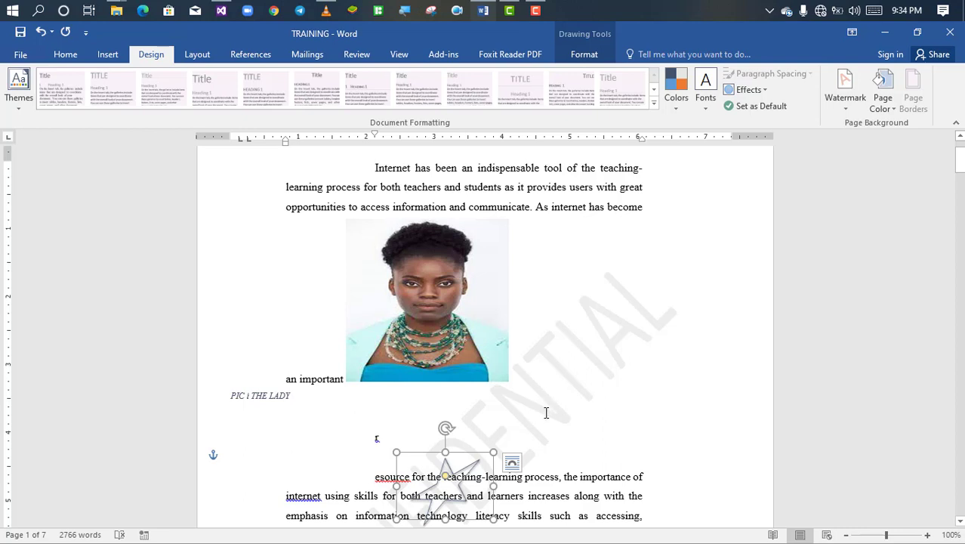
pyautogui.click(545, 412)
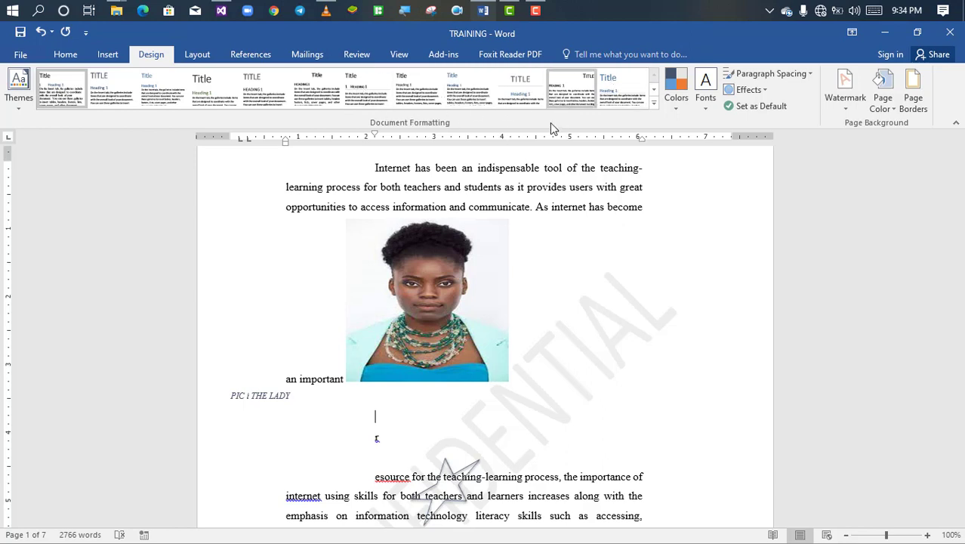
# - Open the custom watermark settings and replace the watermark text with JOHRUT ACADEMY
pyautogui.click(843, 106)
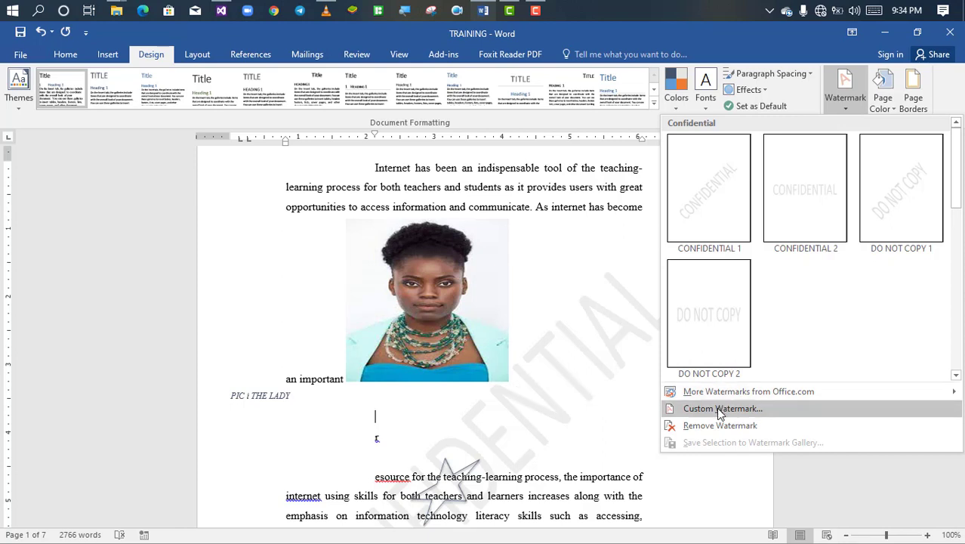
pyautogui.click(719, 412)
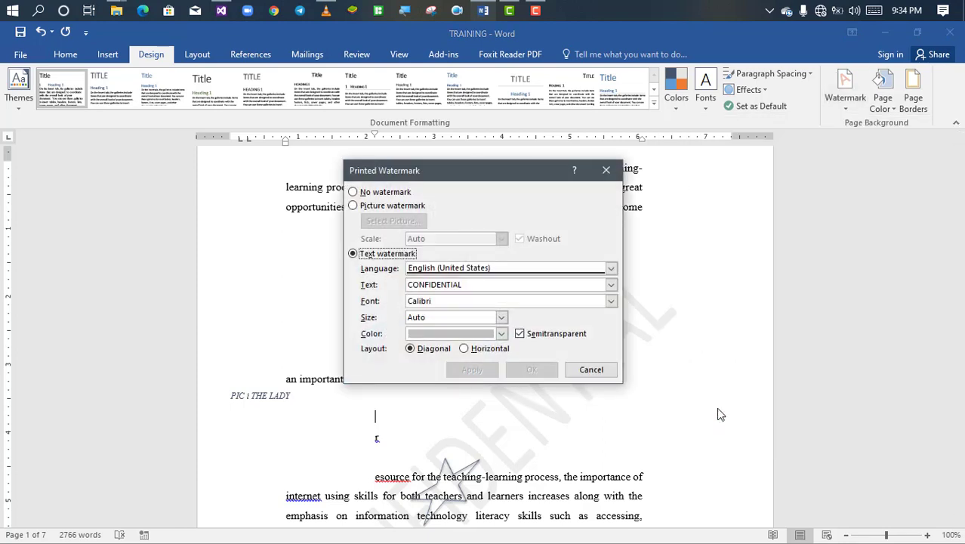
pyautogui.click(471, 286)
pyautogui.press('BackSpace')
pyautogui.press('BackSpace')
pyautogui.press('BackSpace')
pyautogui.press('BackSpace')
pyautogui.press('BackSpace')
pyautogui.press('BackSpace')
pyautogui.press('BackSpace')
pyautogui.press('BackSpace')
pyautogui.press('BackSpace')
pyautogui.press('BackSpace')
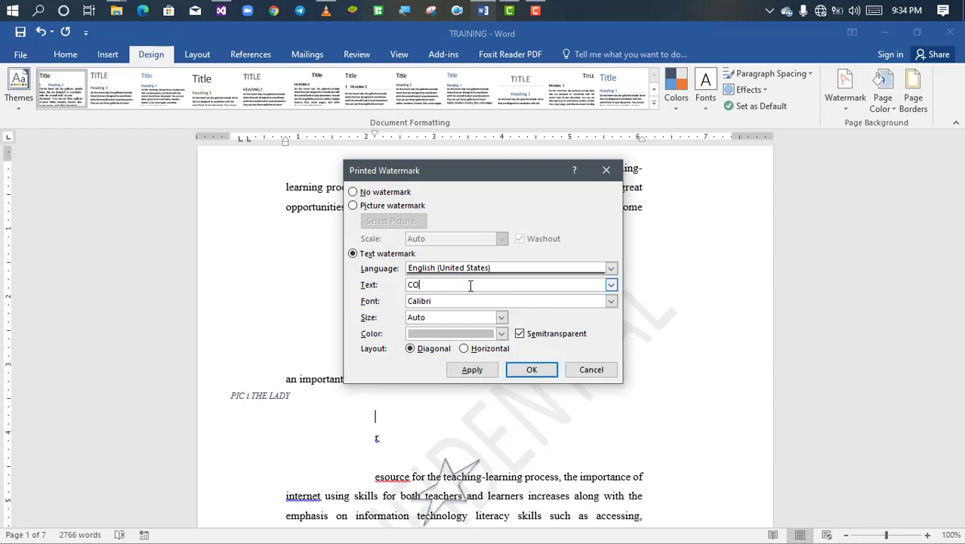
pyautogui.press('BackSpace')
pyautogui.press('BackSpace')
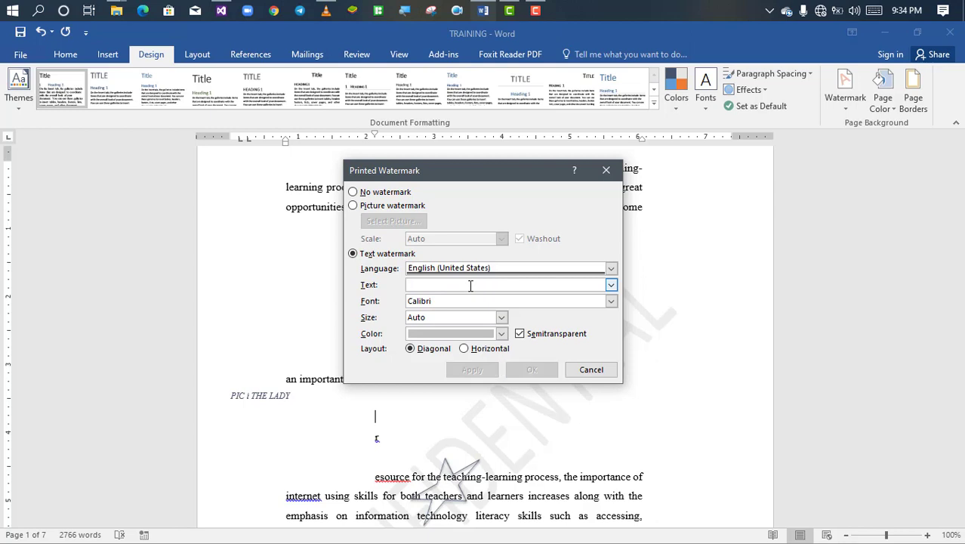
pyautogui.write('I')
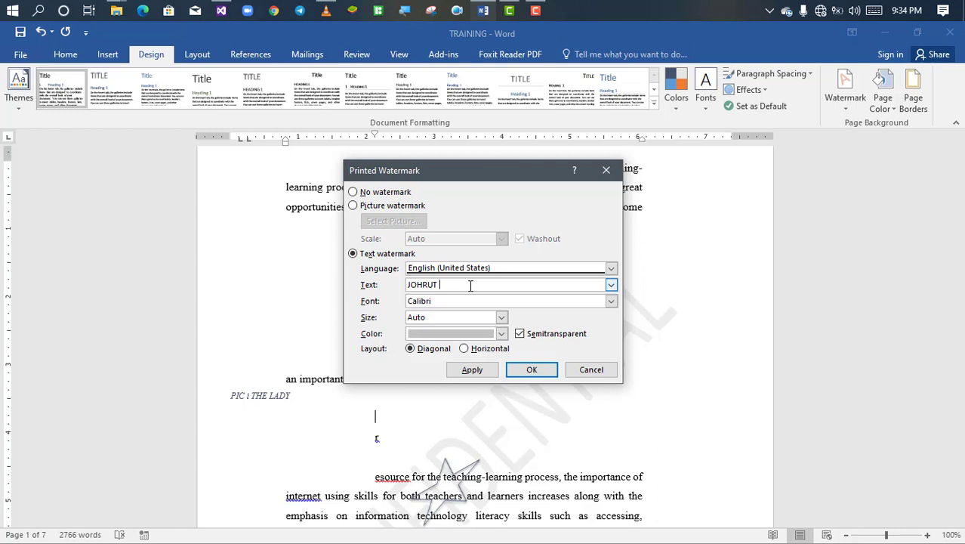
pyautogui.write('OHRUT ACADEMY')
# - Set the watermark's size to 36 and its color to a dark blue theme color, and apply the changes
pyautogui.click(611, 302)
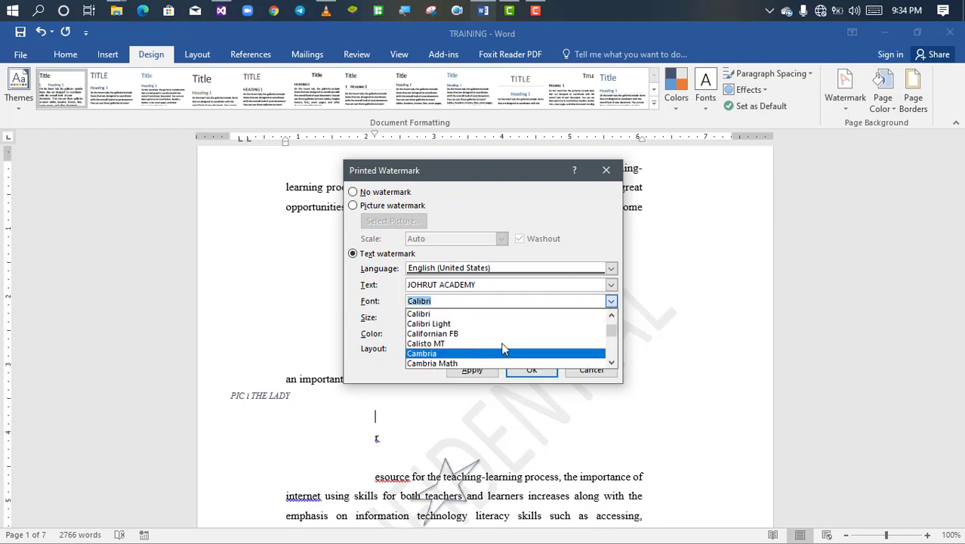
pyautogui.click(551, 314)
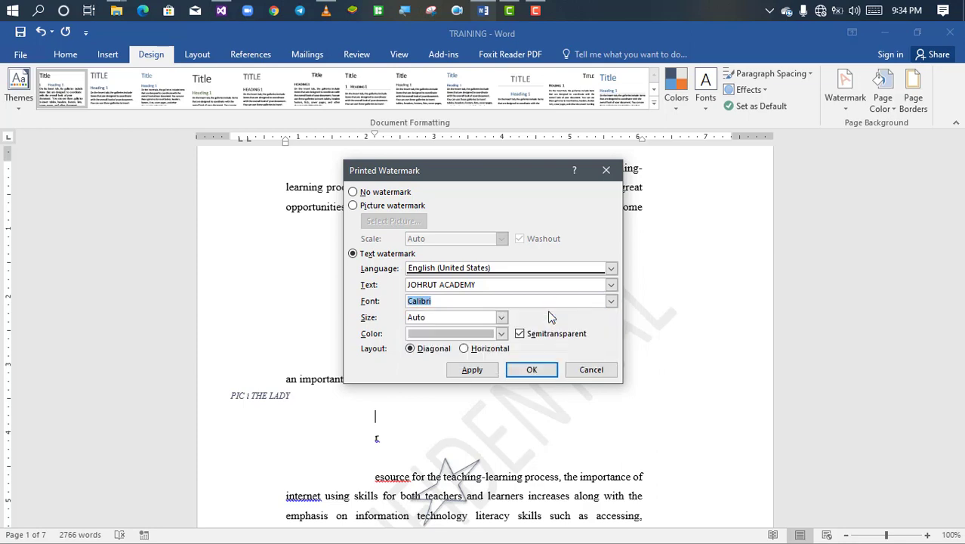
pyautogui.click(501, 318)
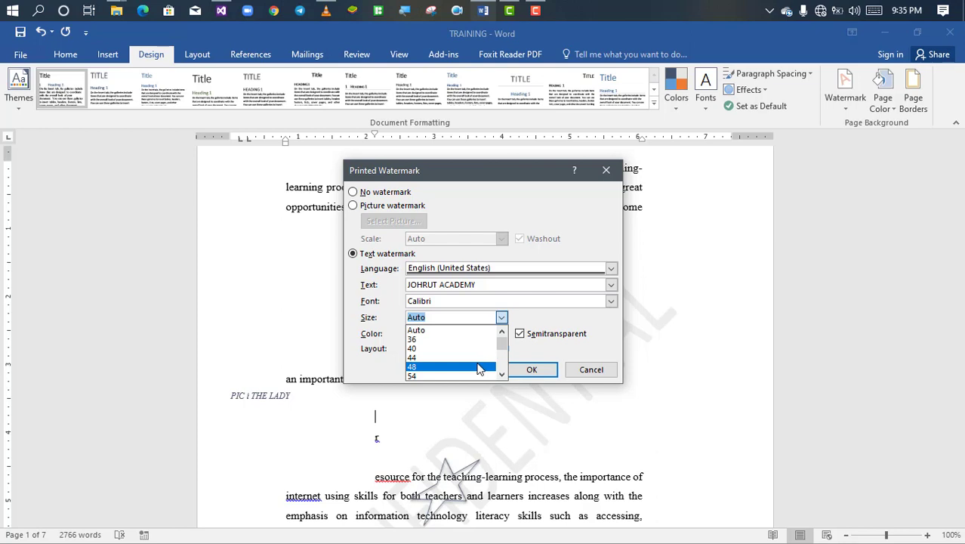
pyautogui.click(471, 340)
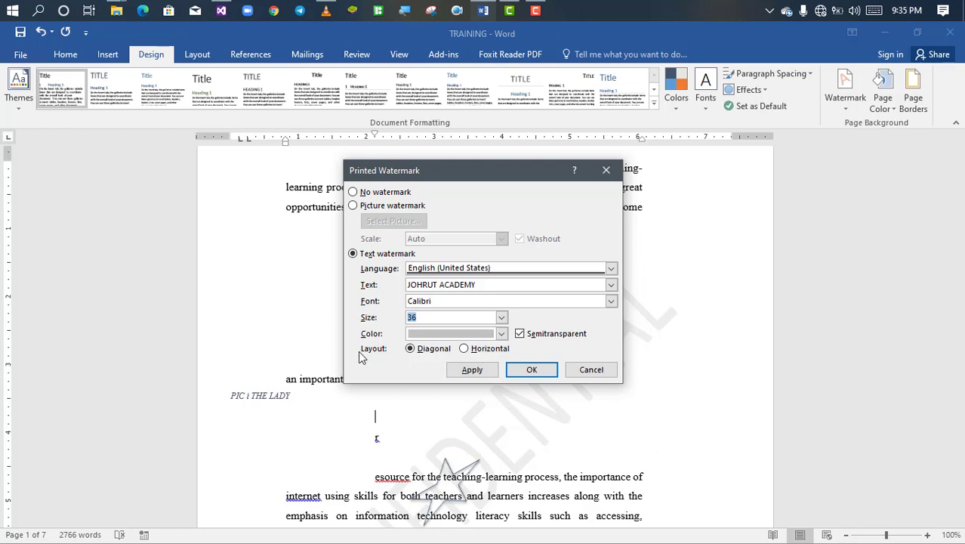
pyautogui.click(501, 334)
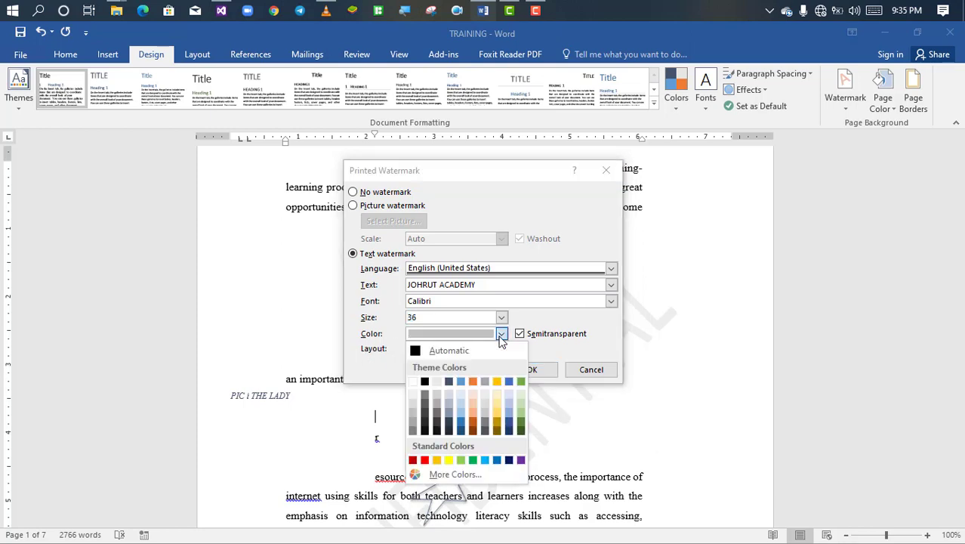
pyautogui.click(508, 426)
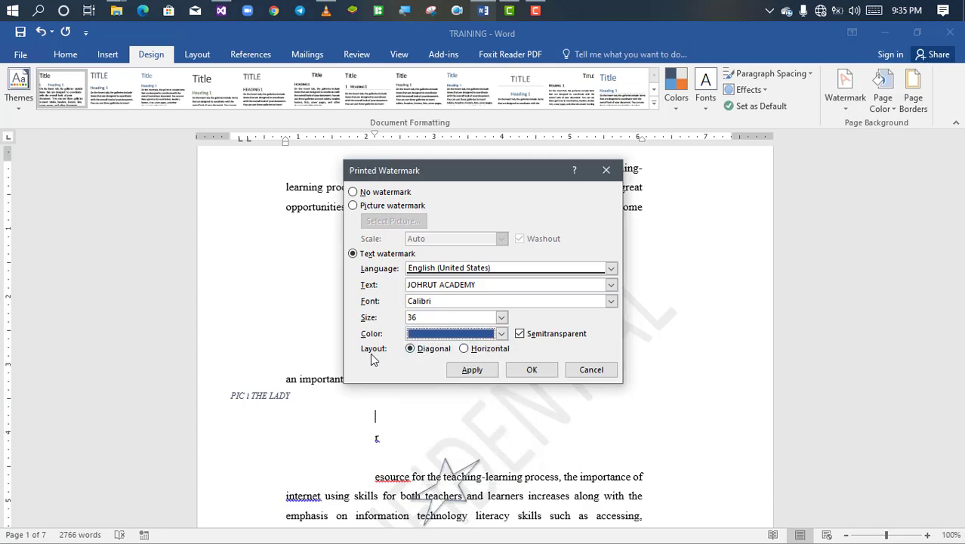
pyautogui.click(475, 370)
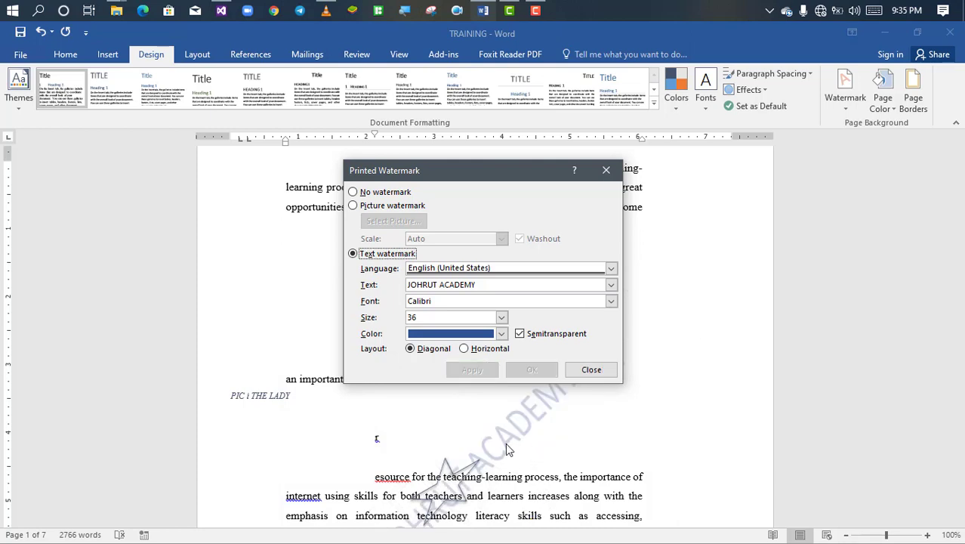
# - Set the watermark's size to 72, apply it and close the watermark settings
pyautogui.click(502, 317)
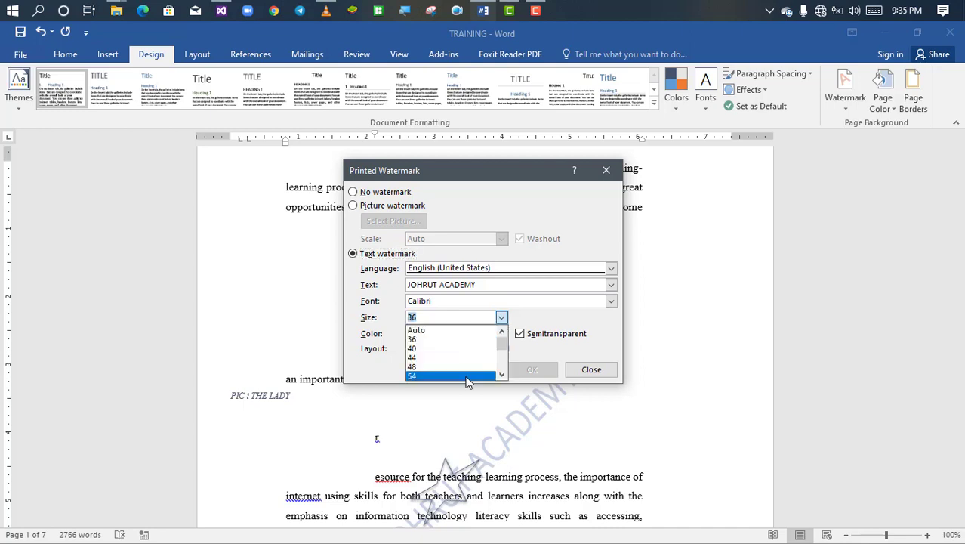
pyautogui.scroll(-2, 465, 373)
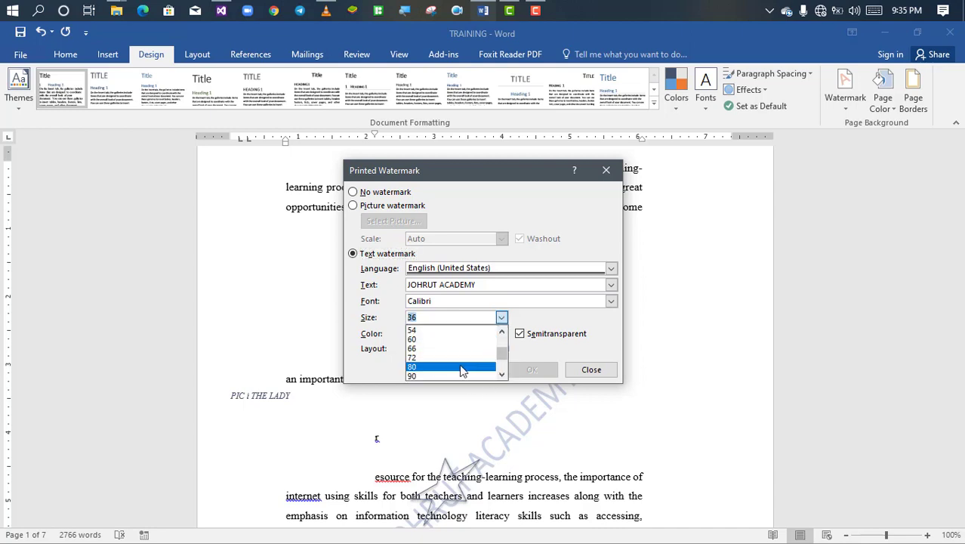
pyautogui.click(458, 357)
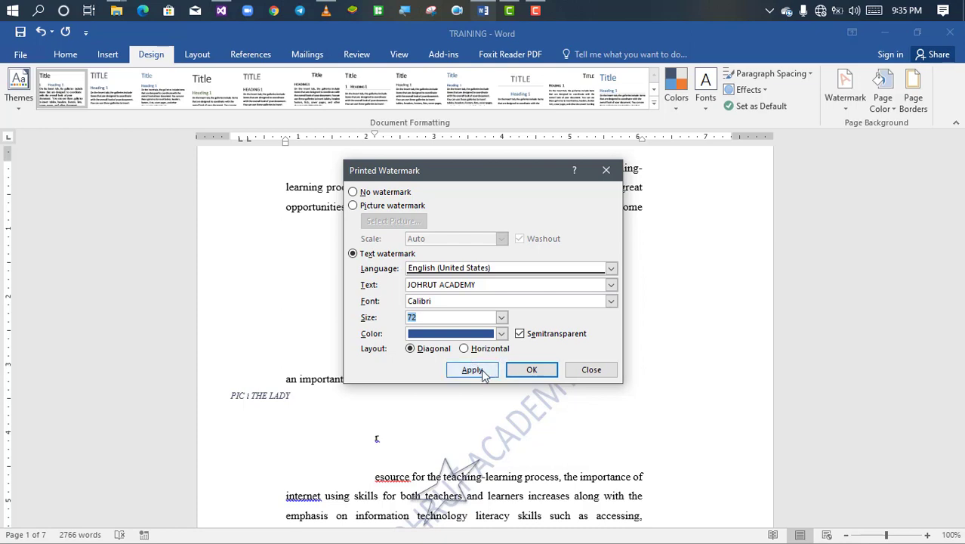
pyautogui.click(472, 369)
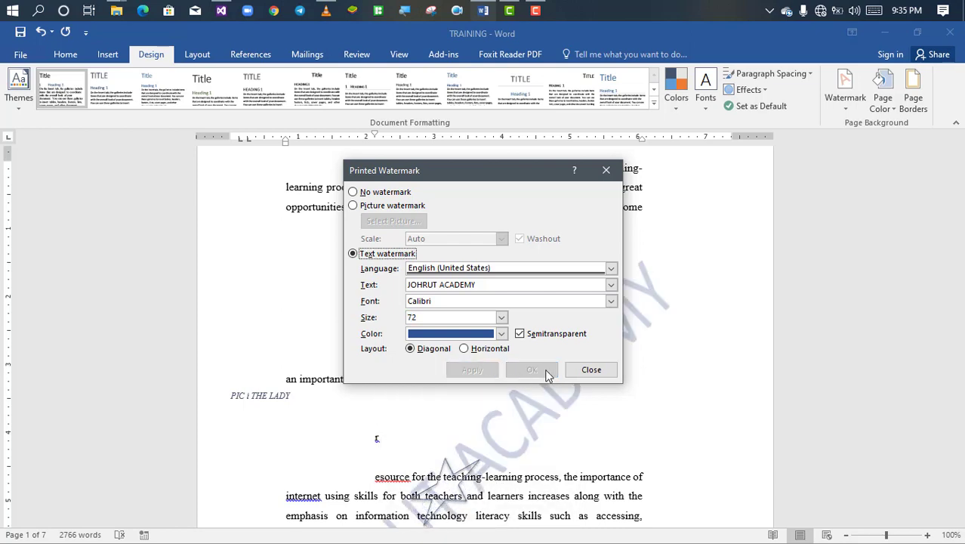
pyautogui.click(590, 370)
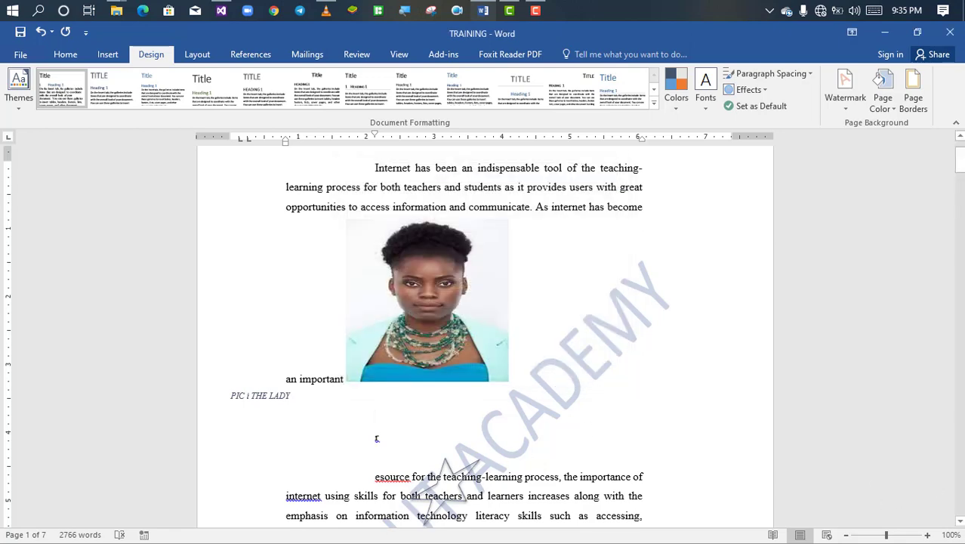
# - Examine how the JOHRUT ACADEMY watermark appears on the document's first three pages
pyautogui.click(959, 521)
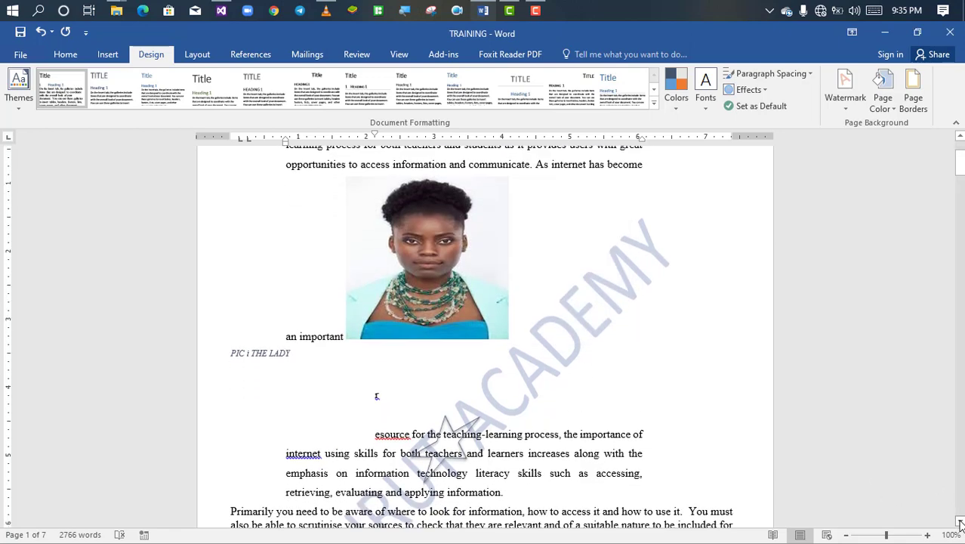
pyautogui.click(960, 522)
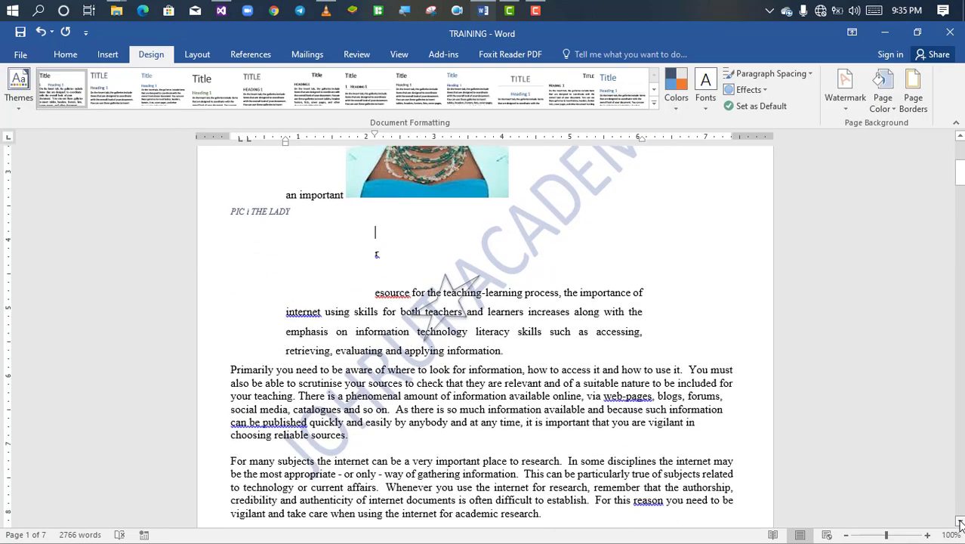
pyautogui.click(960, 522)
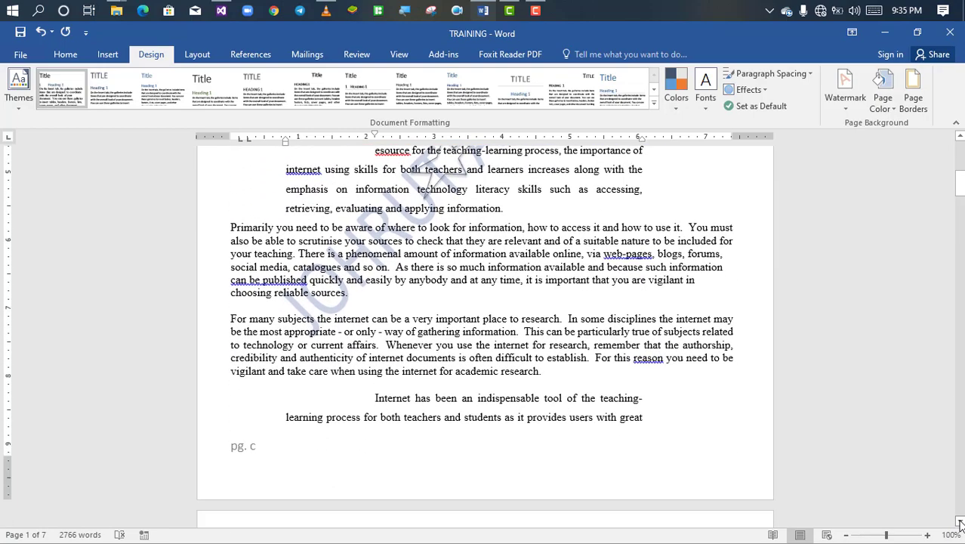
pyautogui.click(959, 522)
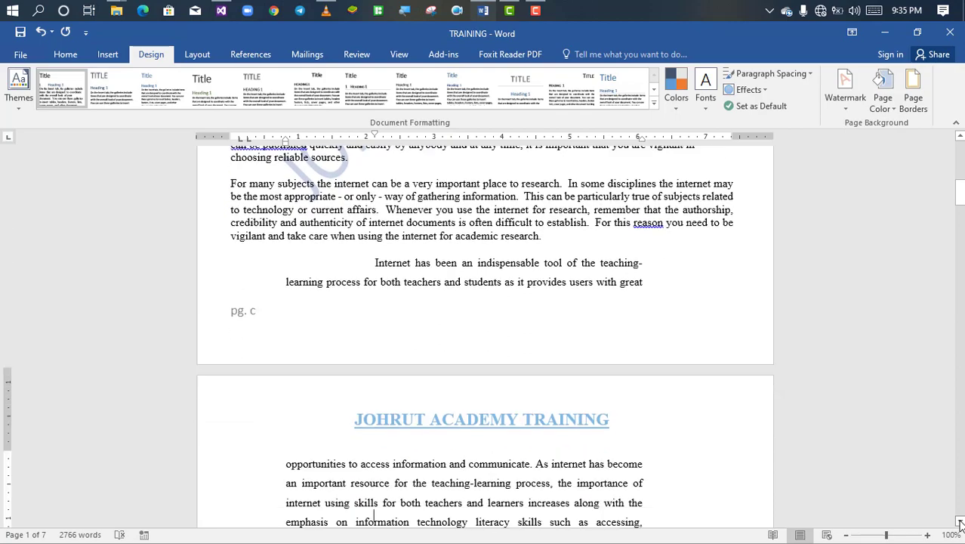
pyautogui.click(960, 522)
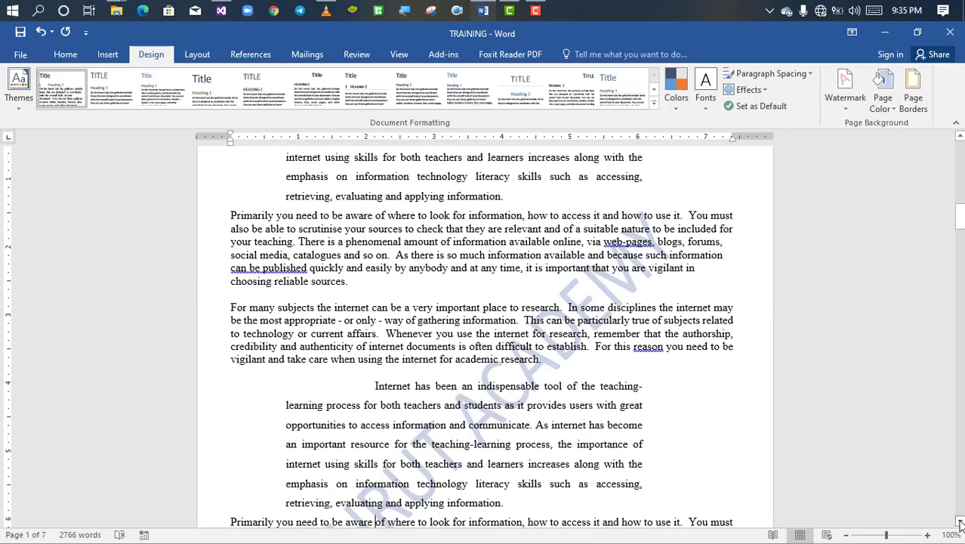
pyautogui.click(960, 522)
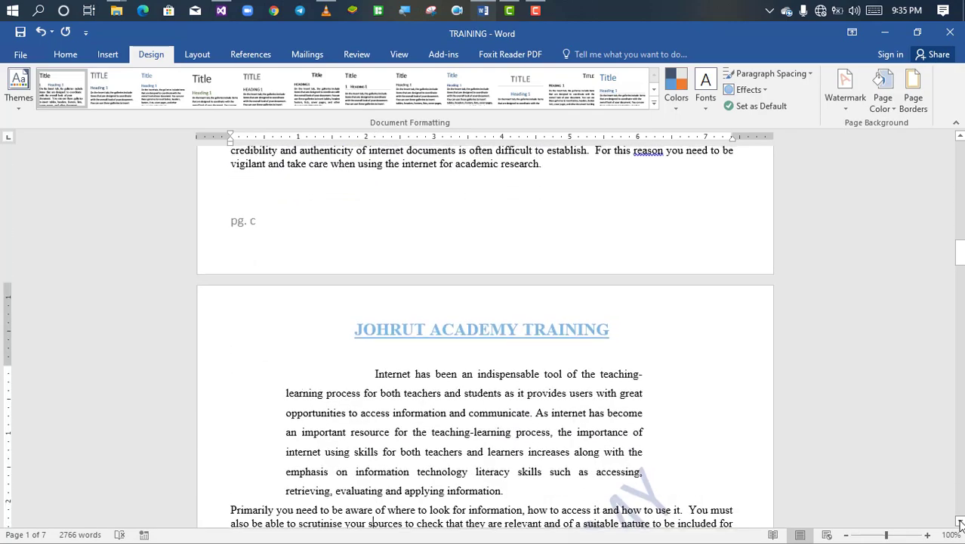
pyautogui.click(960, 522)
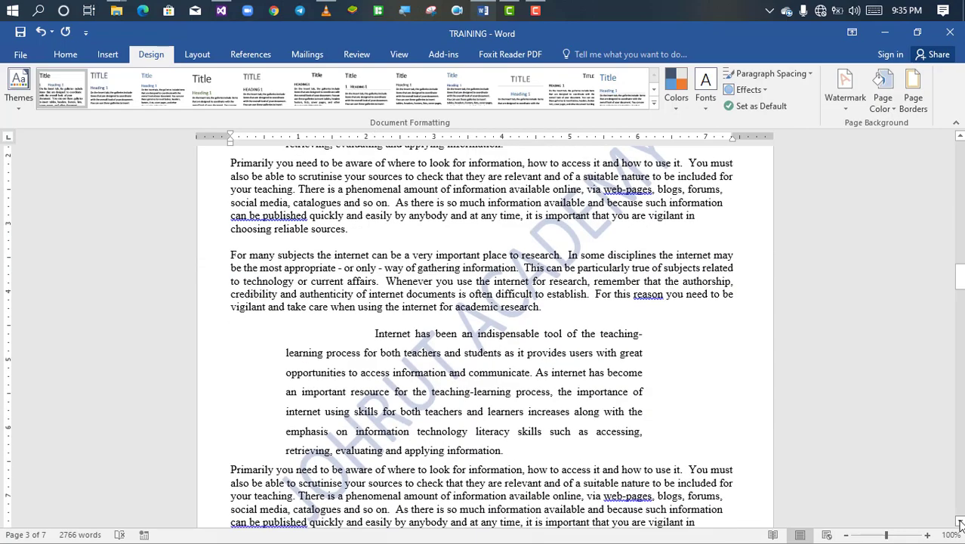